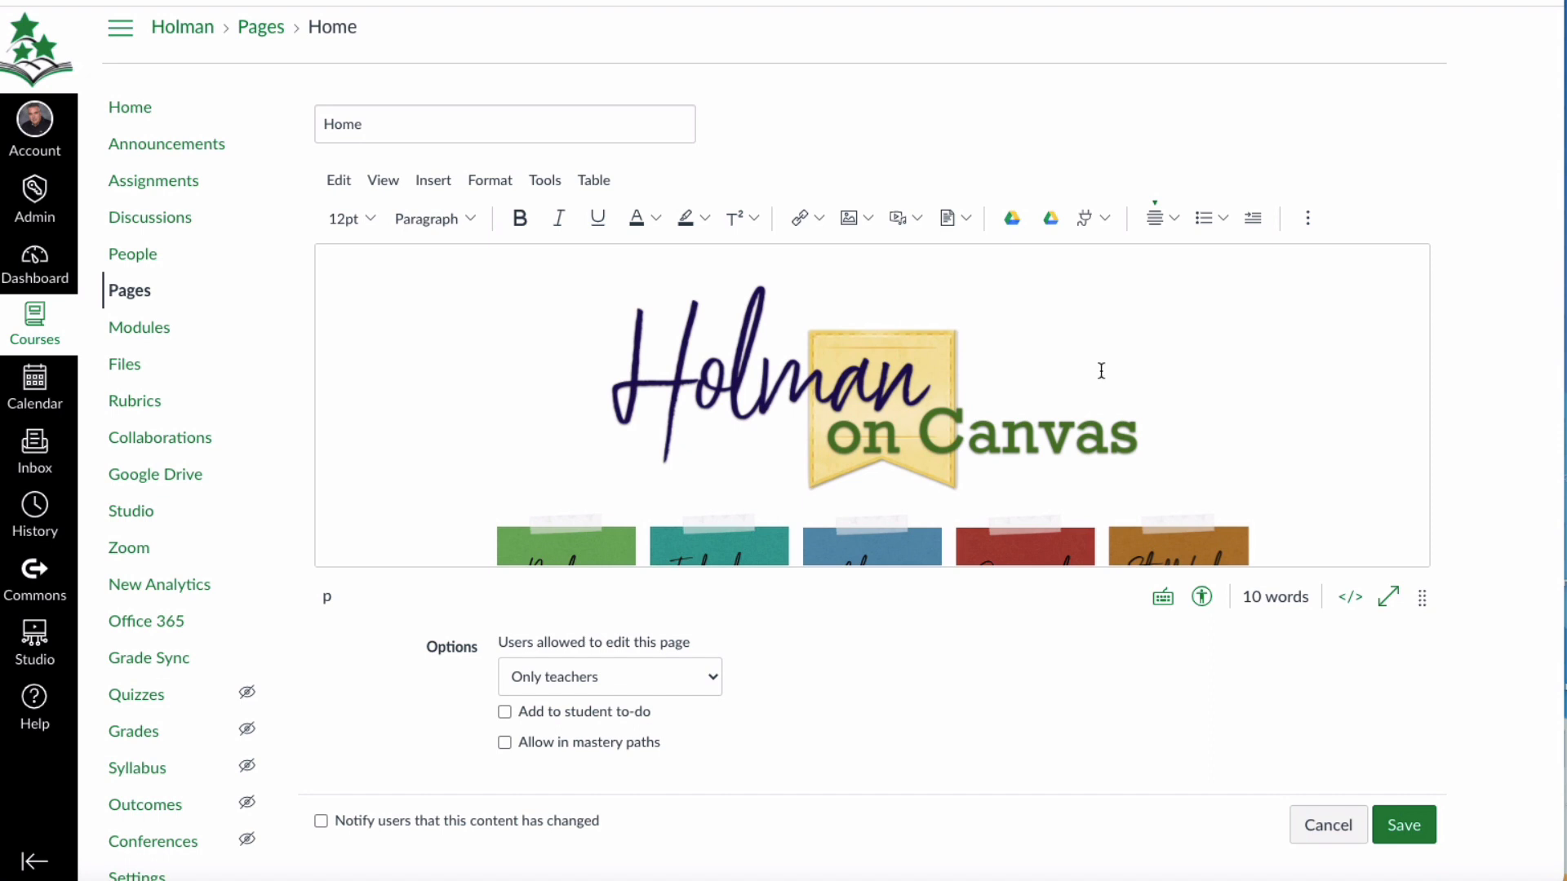
Look over the Home page content and view the Insert Link dialog's text and link fields, closing it without adding a link.
scroll(1012, 363, "down", 4)
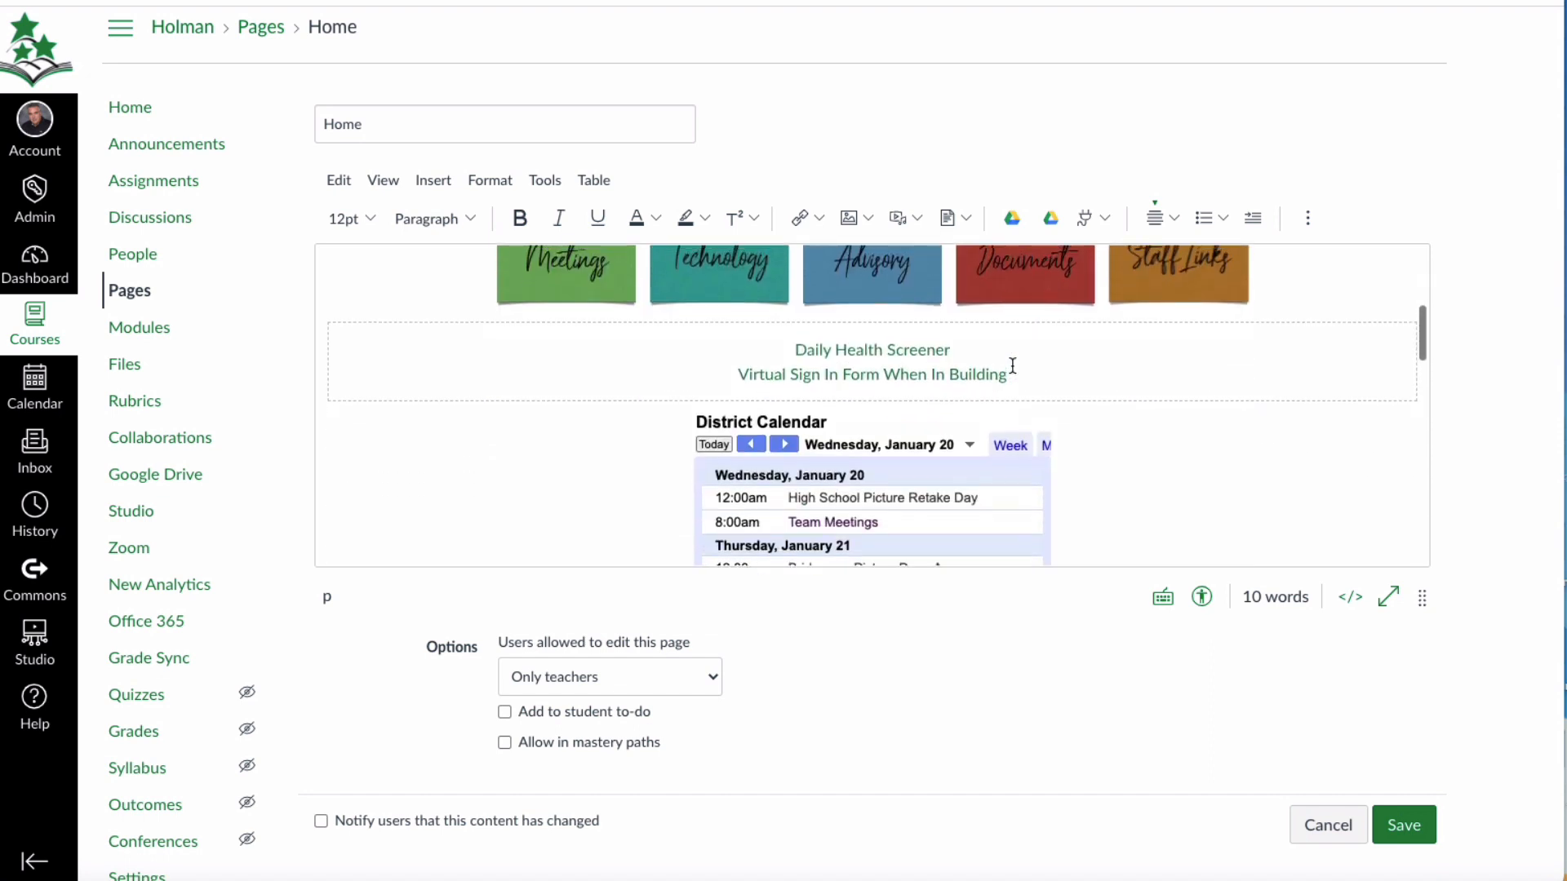
scroll(1012, 365, "up", 4)
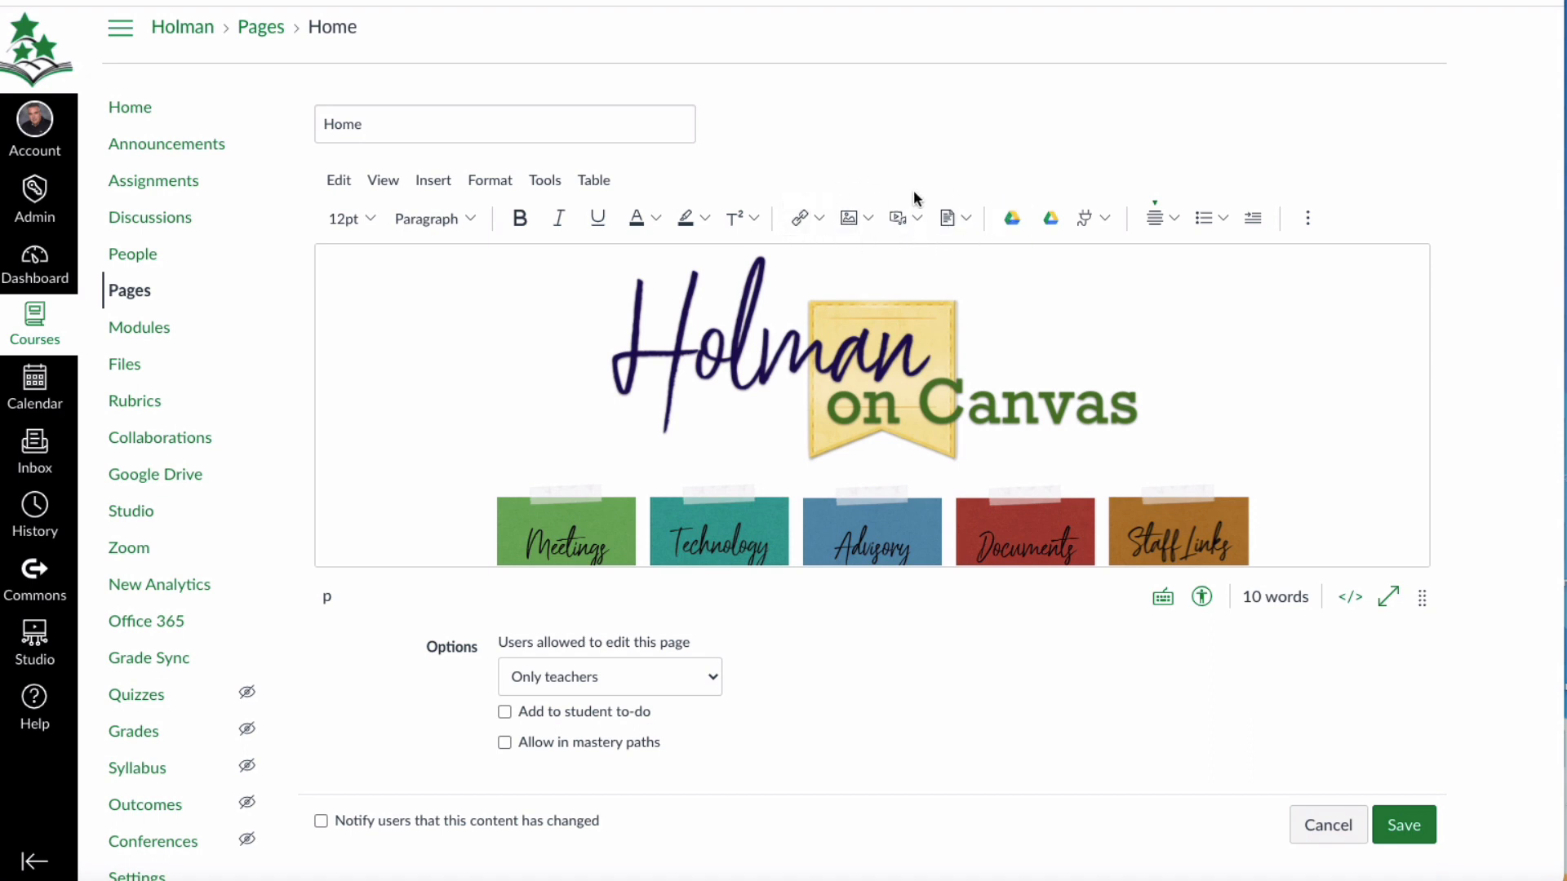
left_click(801, 221)
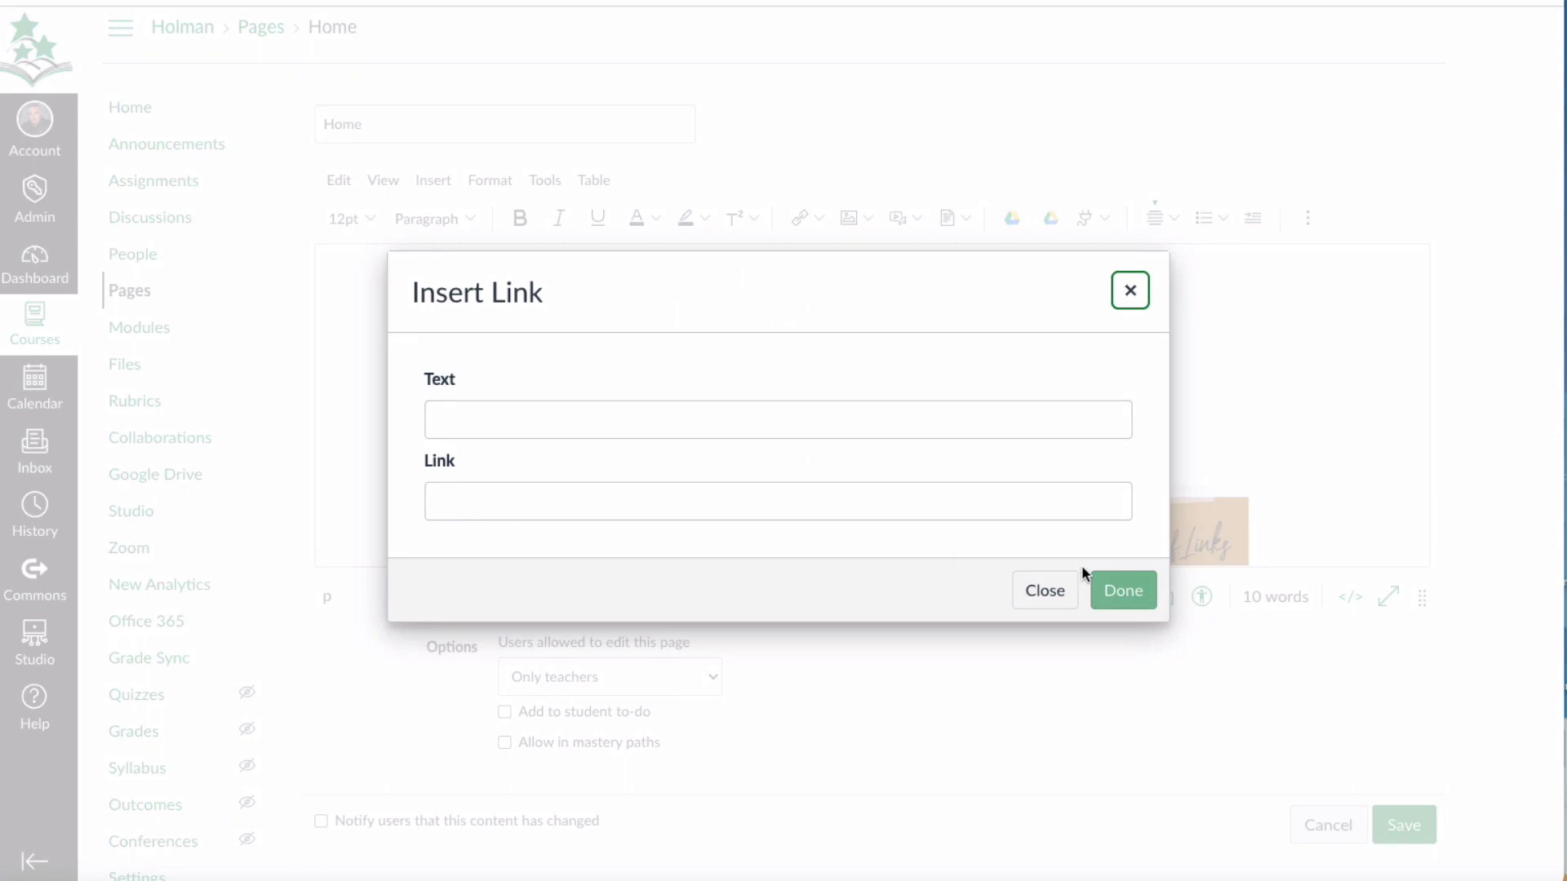
left_click(1070, 604)
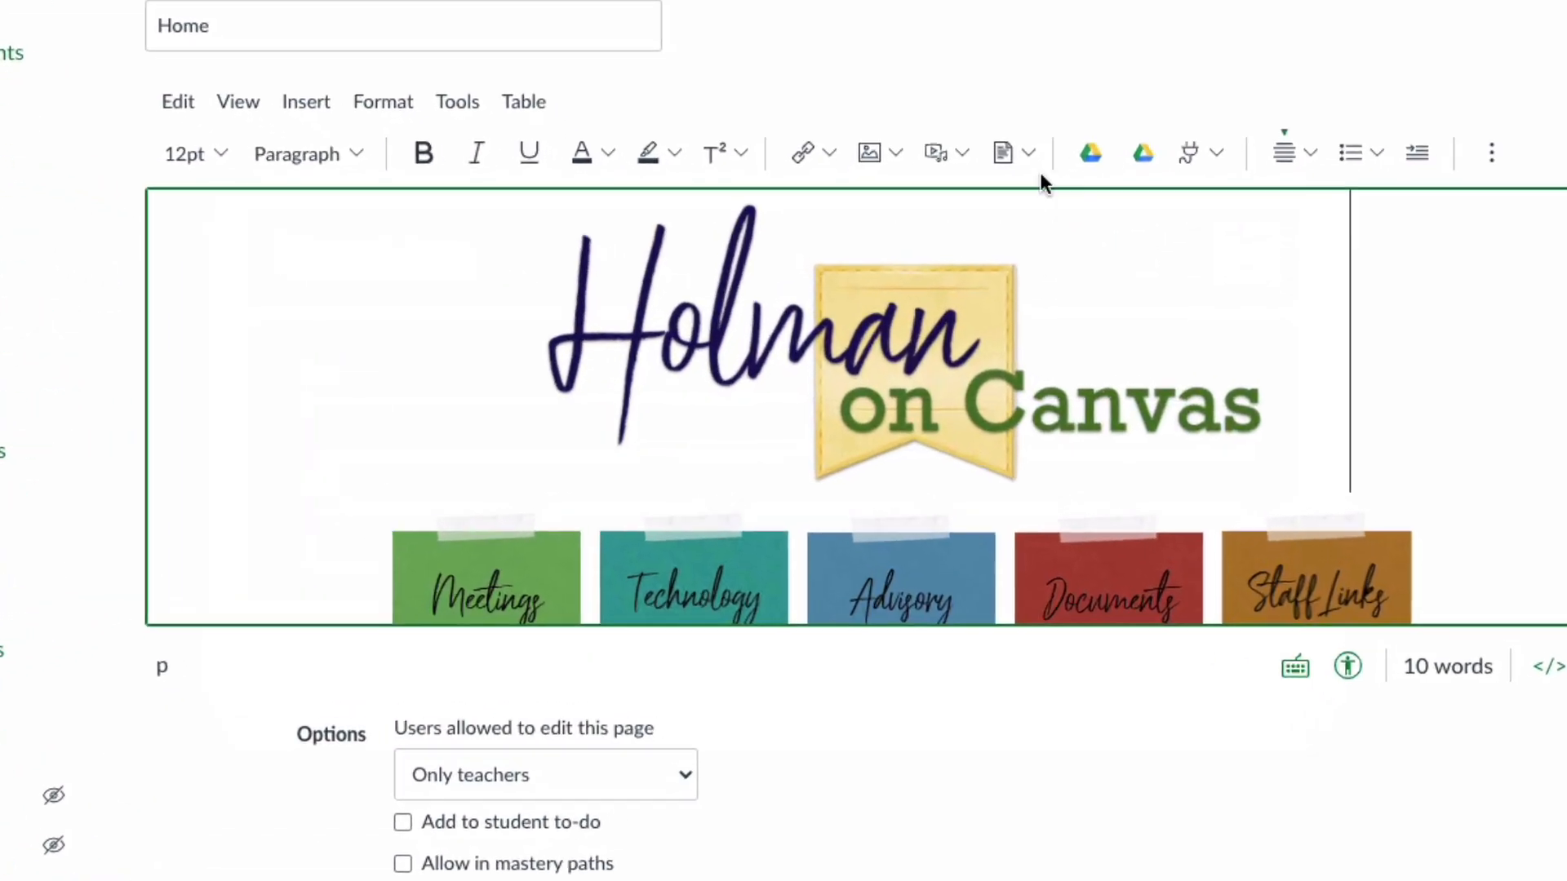
Browse the course links available for insertion, viewing the lists of pages and assignments, and close the browser without inserting any.
left_click(830, 143)
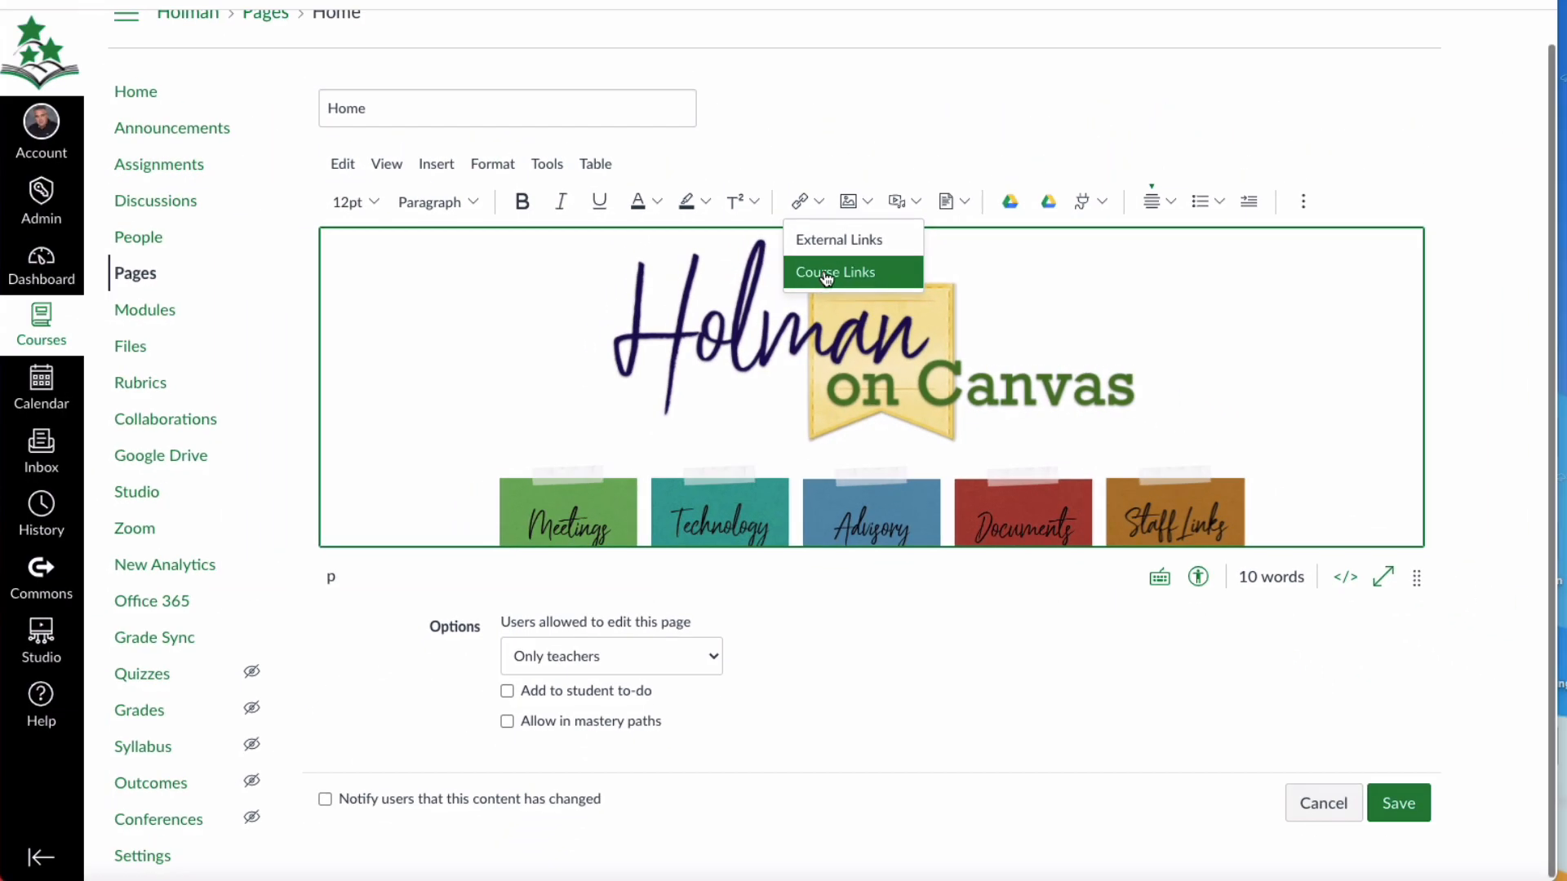
left_click(827, 276)
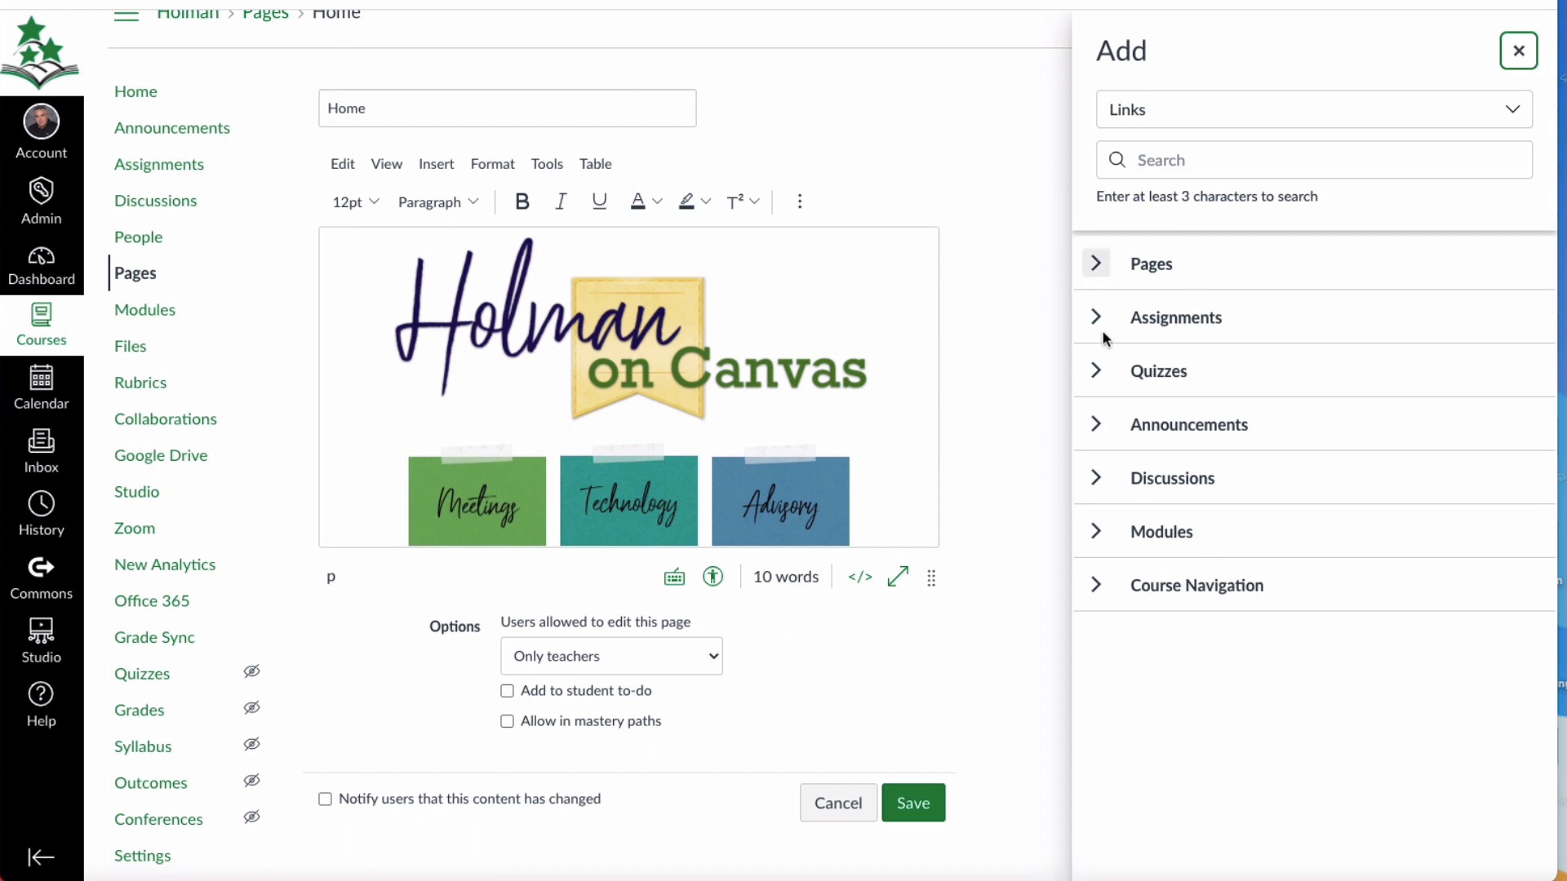
left_click(1097, 263)
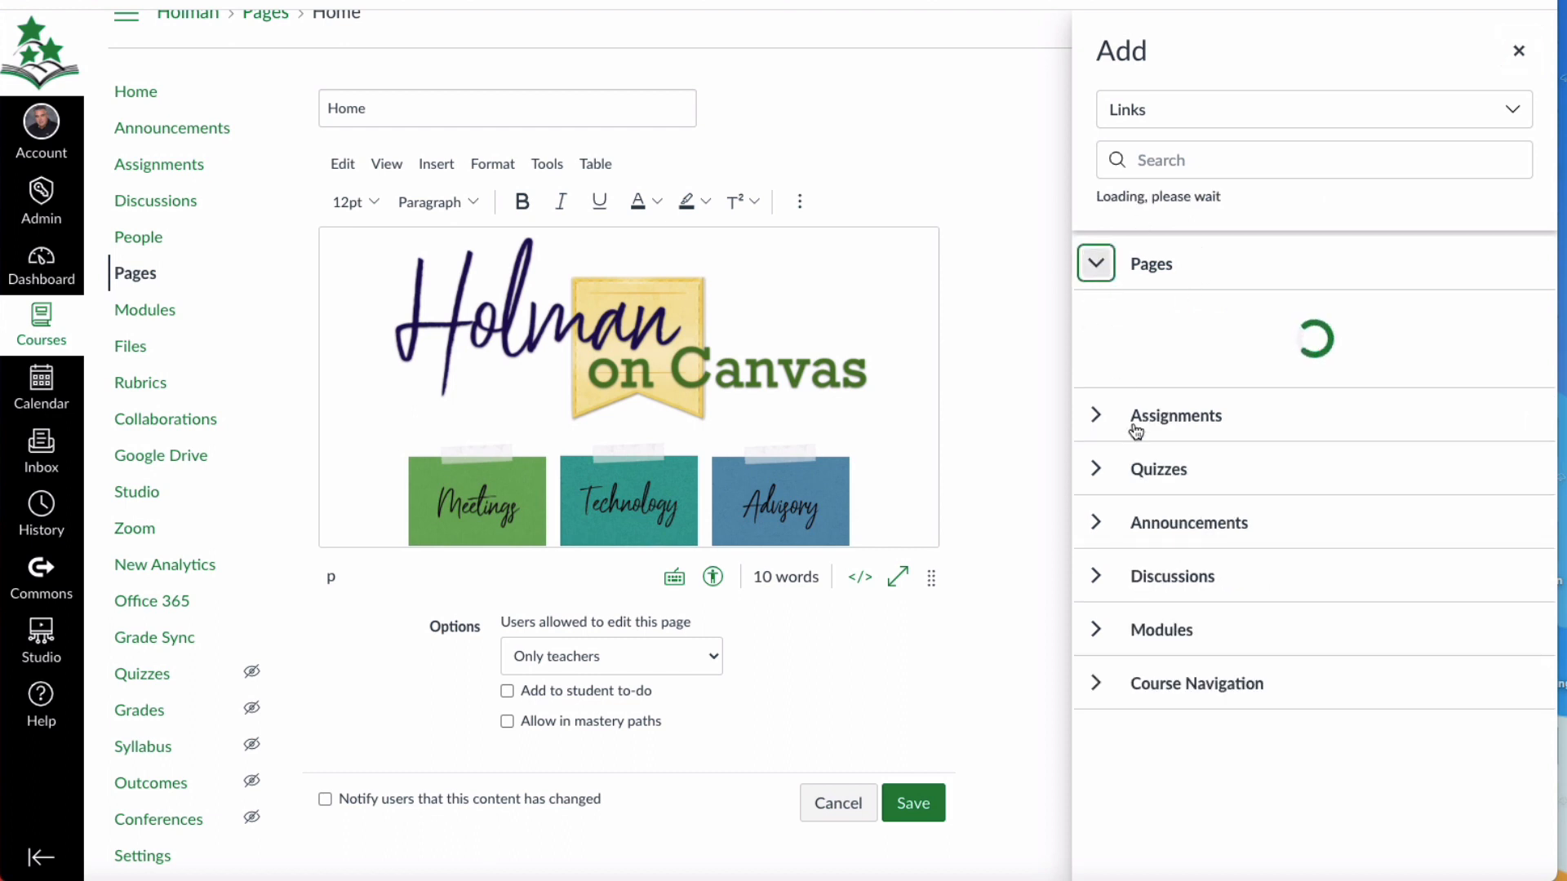
scroll(1298, 501, "down", 3)
scroll(1298, 501, "up", 3)
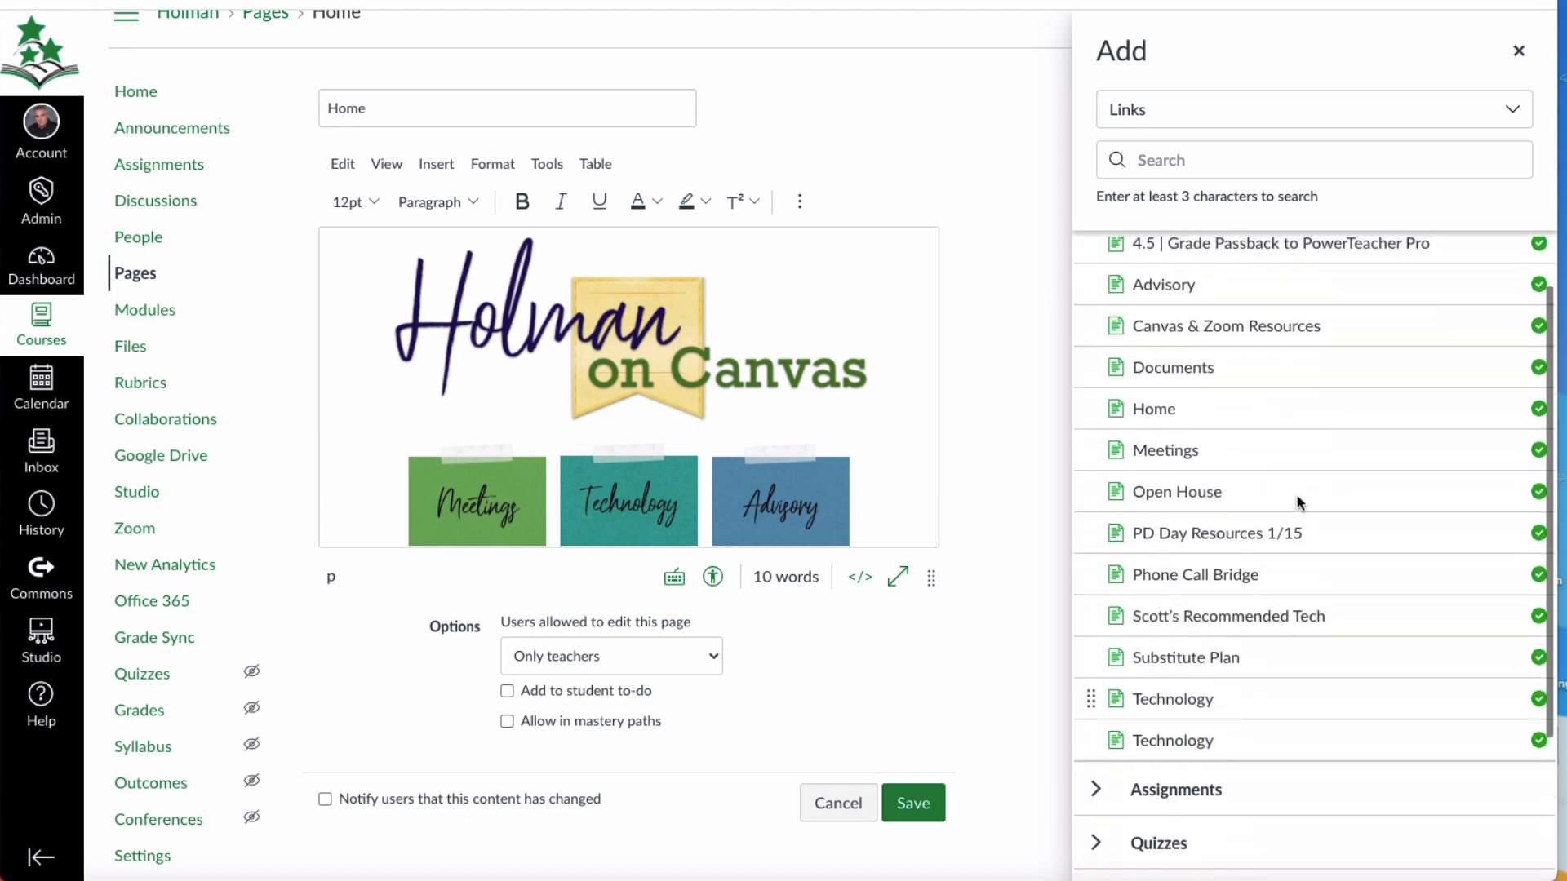
scroll(1297, 500, "down", 3)
left_click(1097, 589)
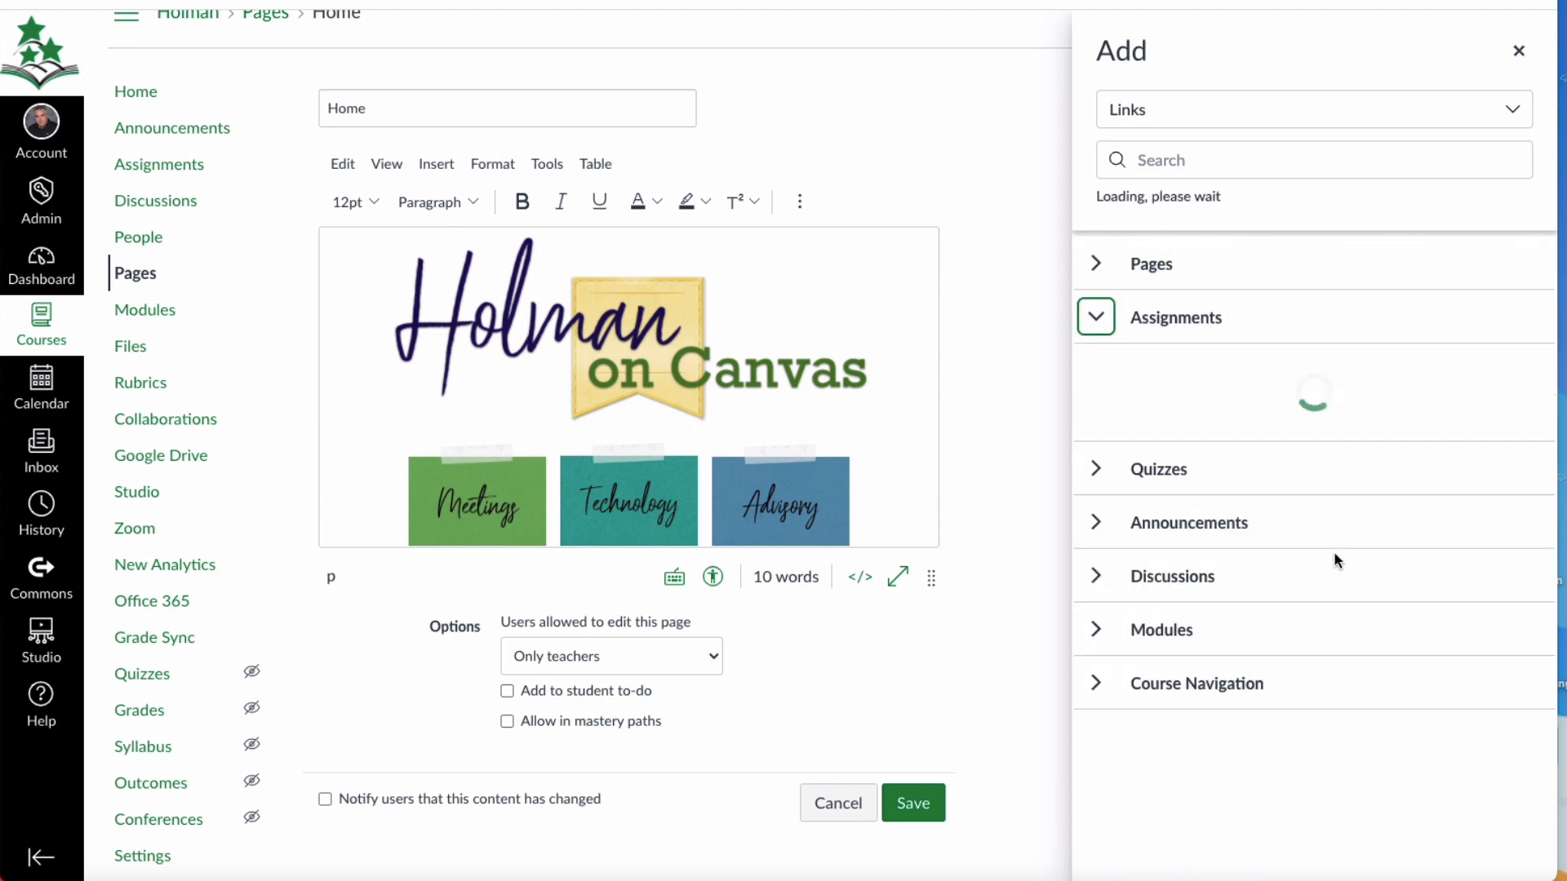
scroll(1353, 552, "down", 3)
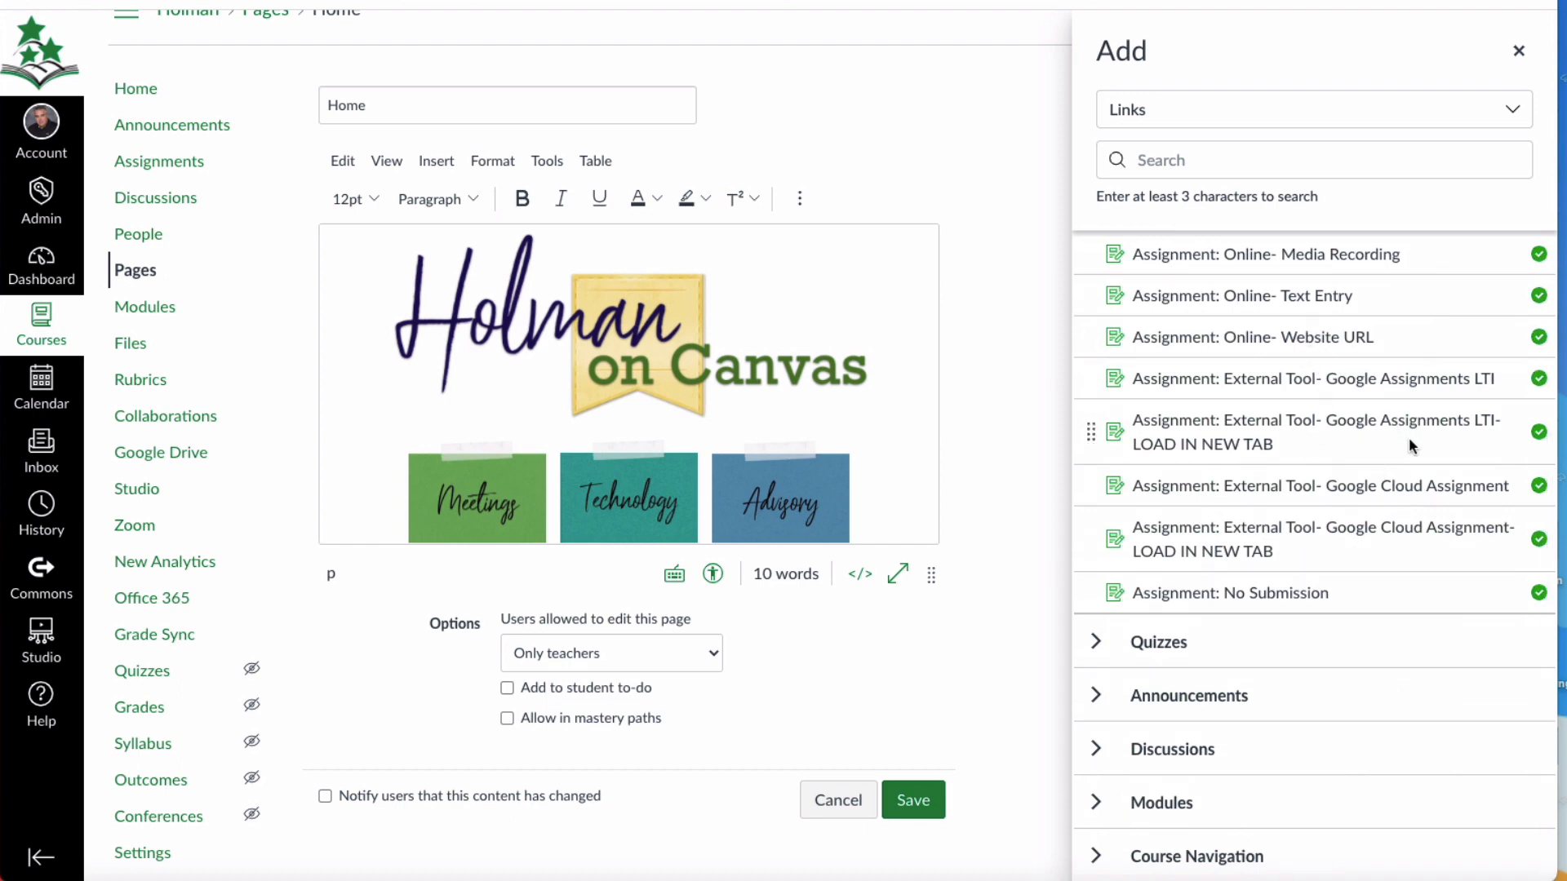
left_click(1517, 54)
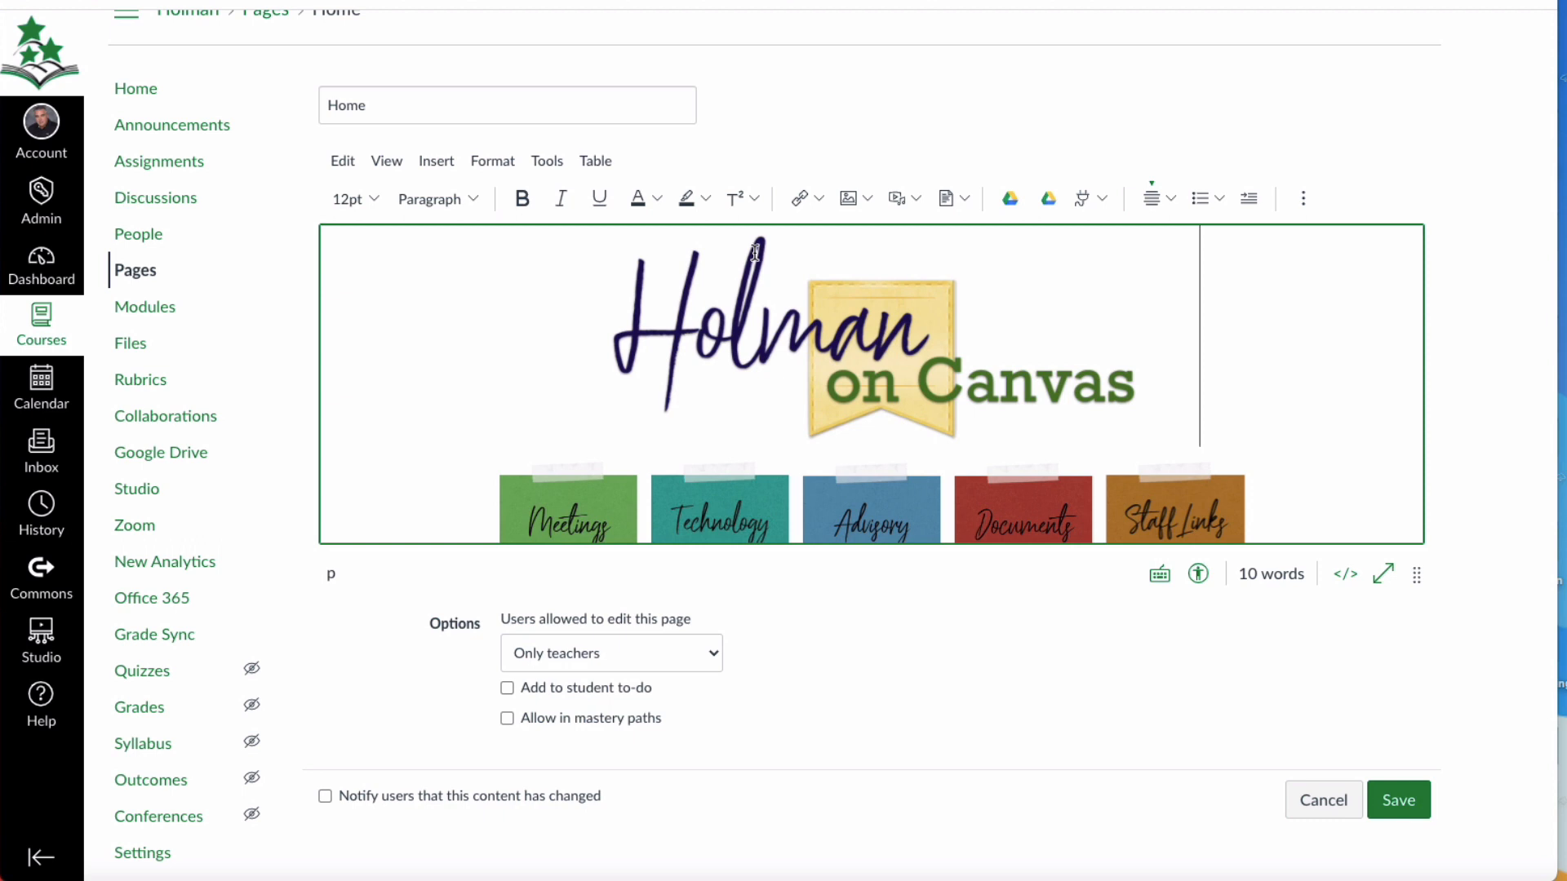
Review the image insertion options, viewing the Upload Image dialog and the course images without inserting any.
left_click(847, 199)
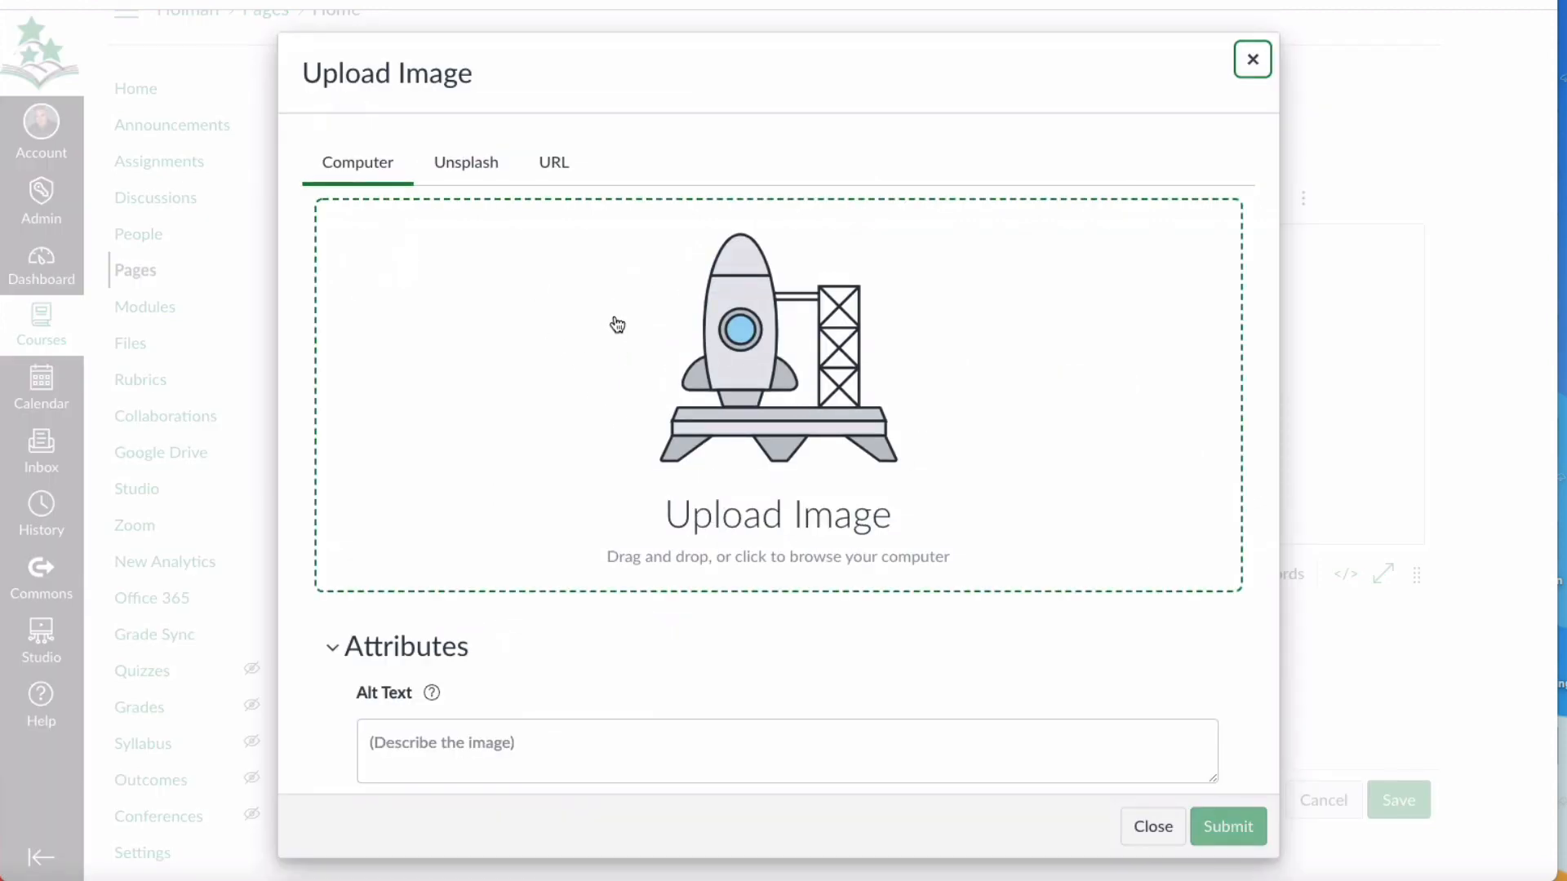
left_click(1151, 826)
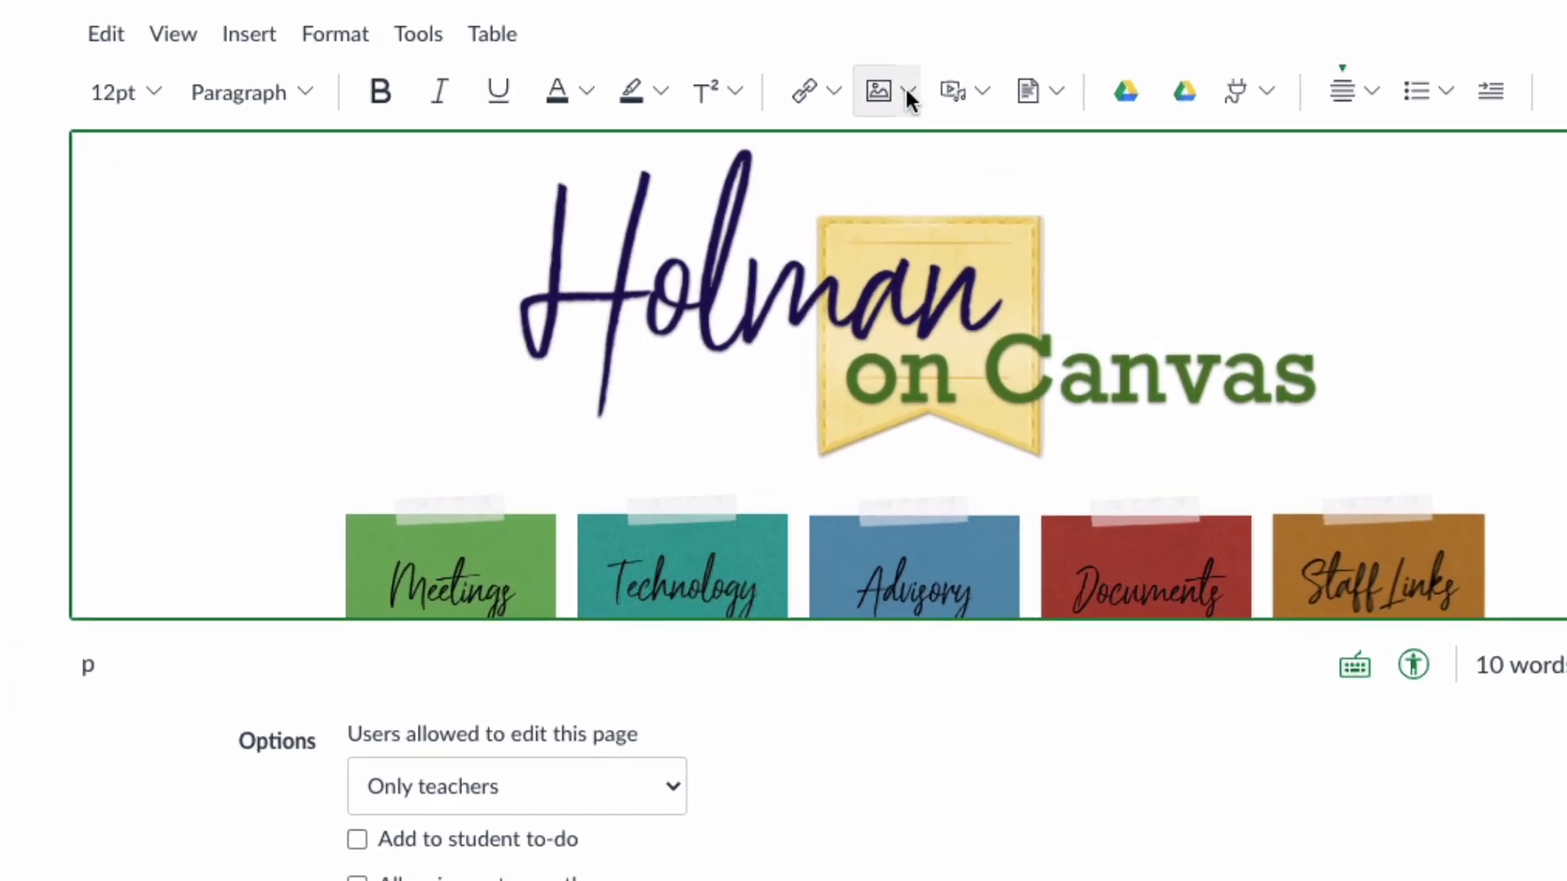
left_click(908, 92)
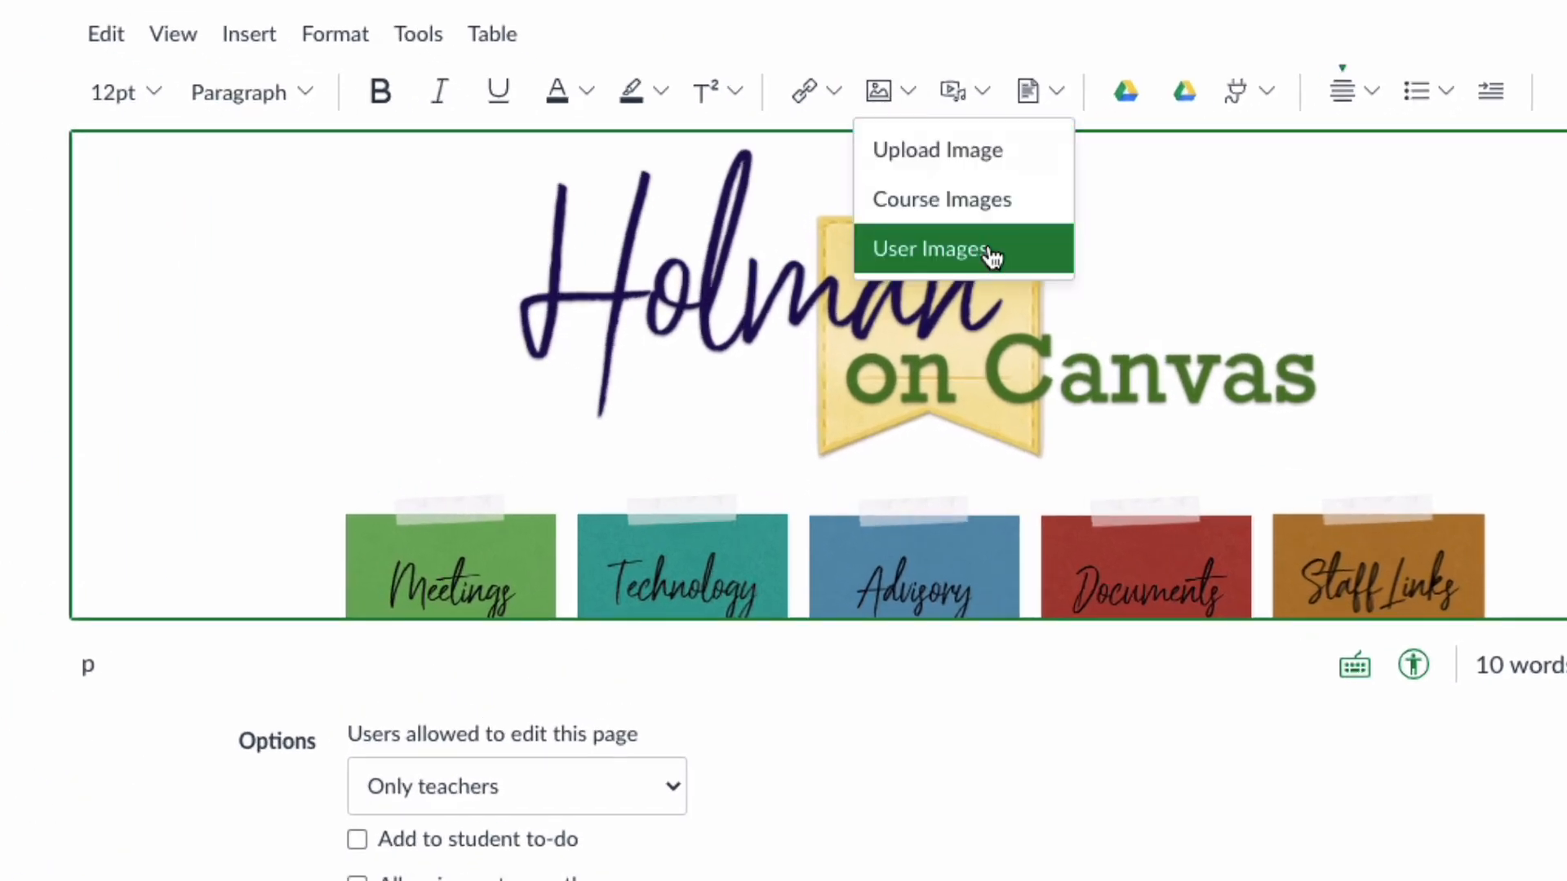
left_click(985, 204)
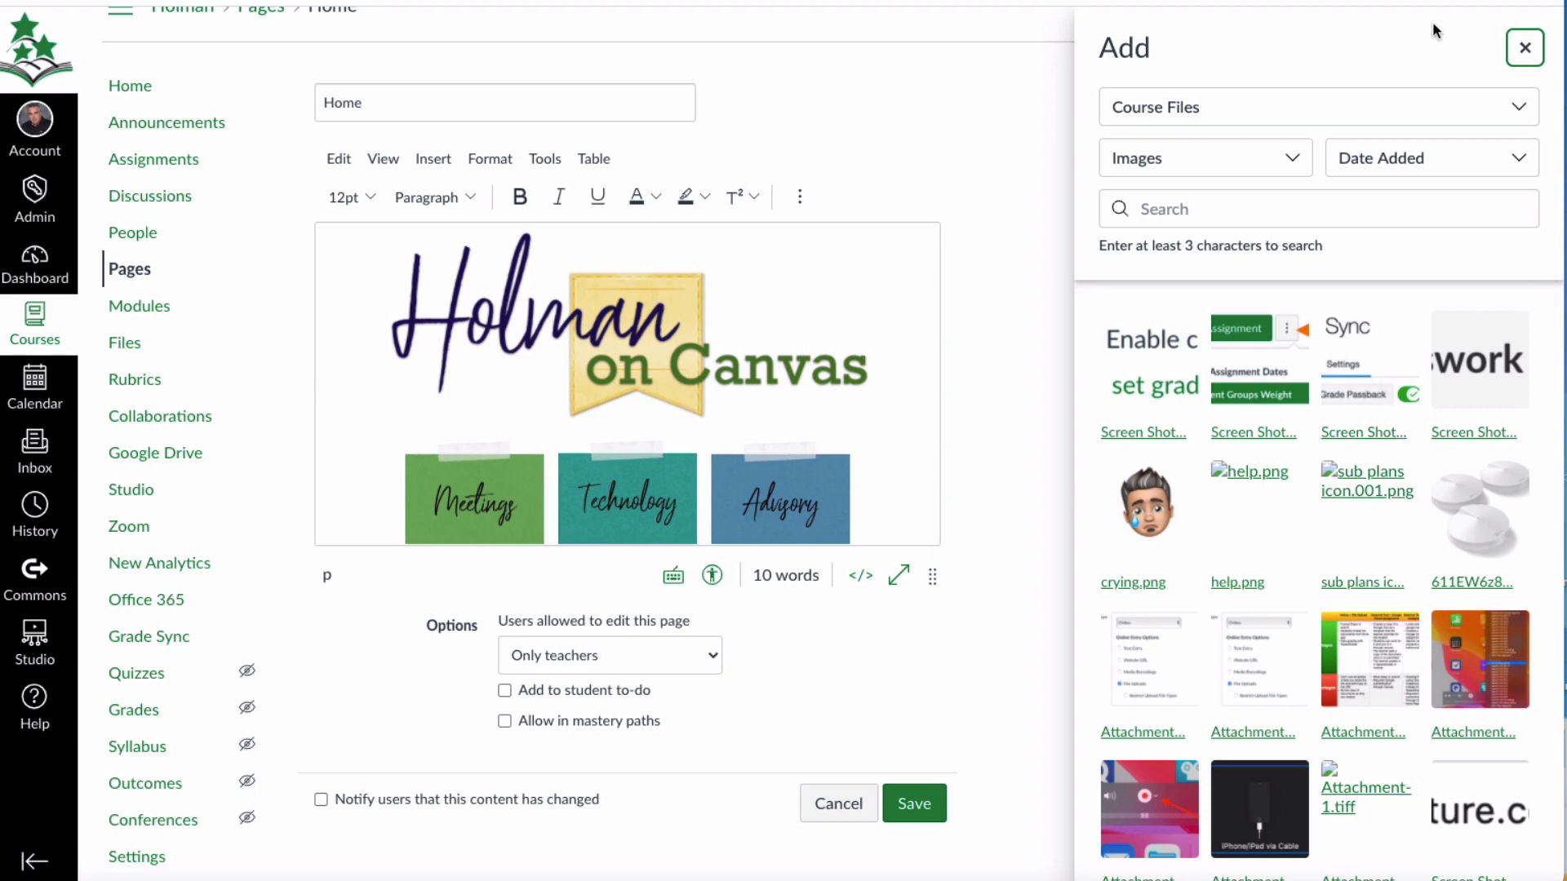
left_click(1523, 49)
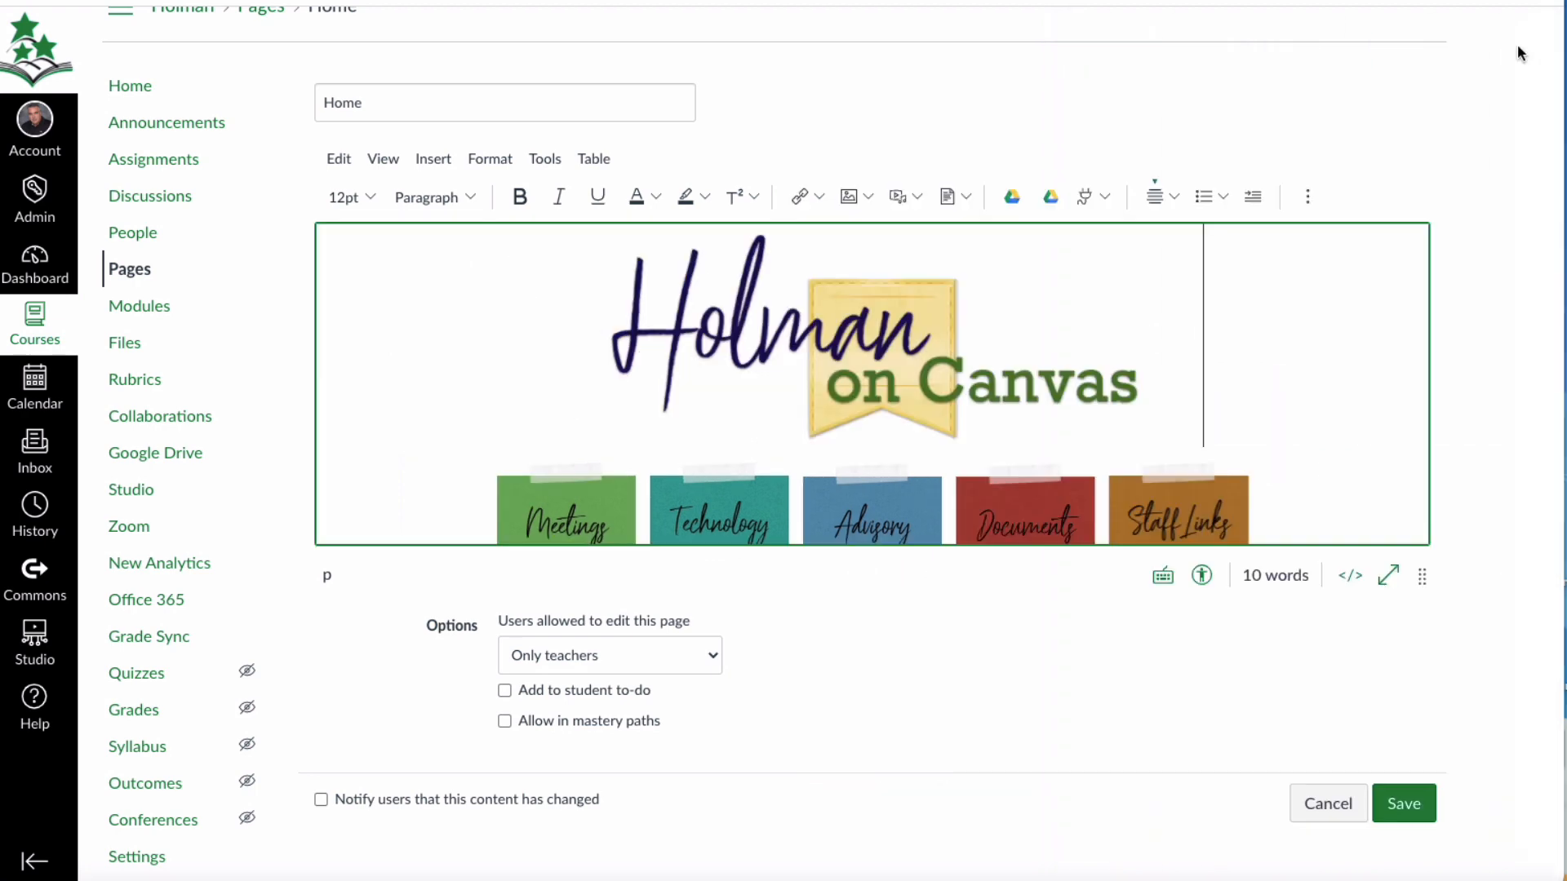
left_click(869, 198)
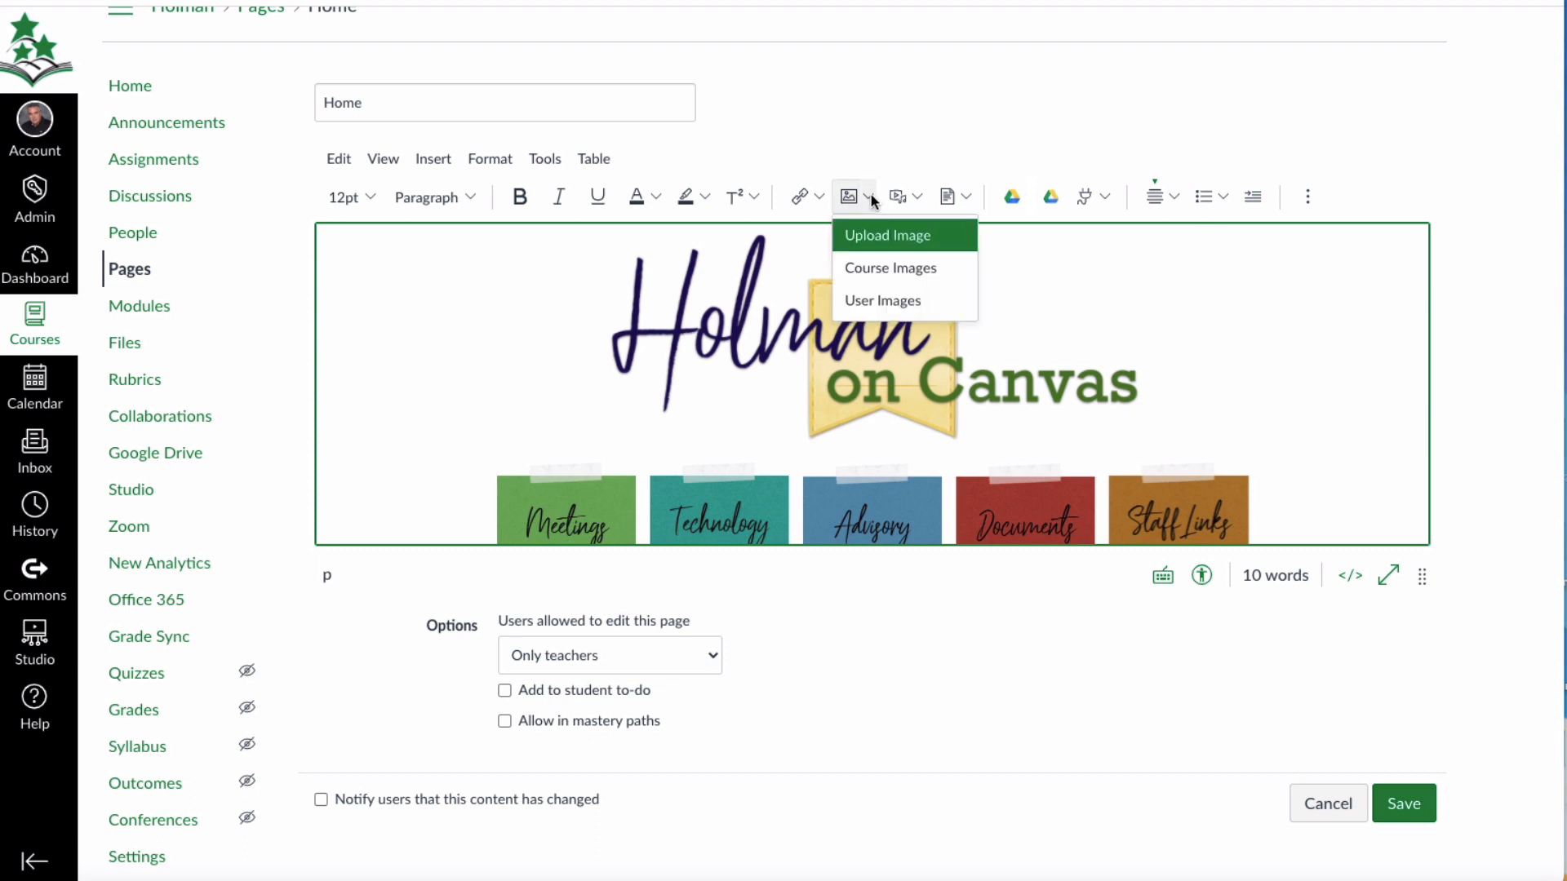
left_click(910, 272)
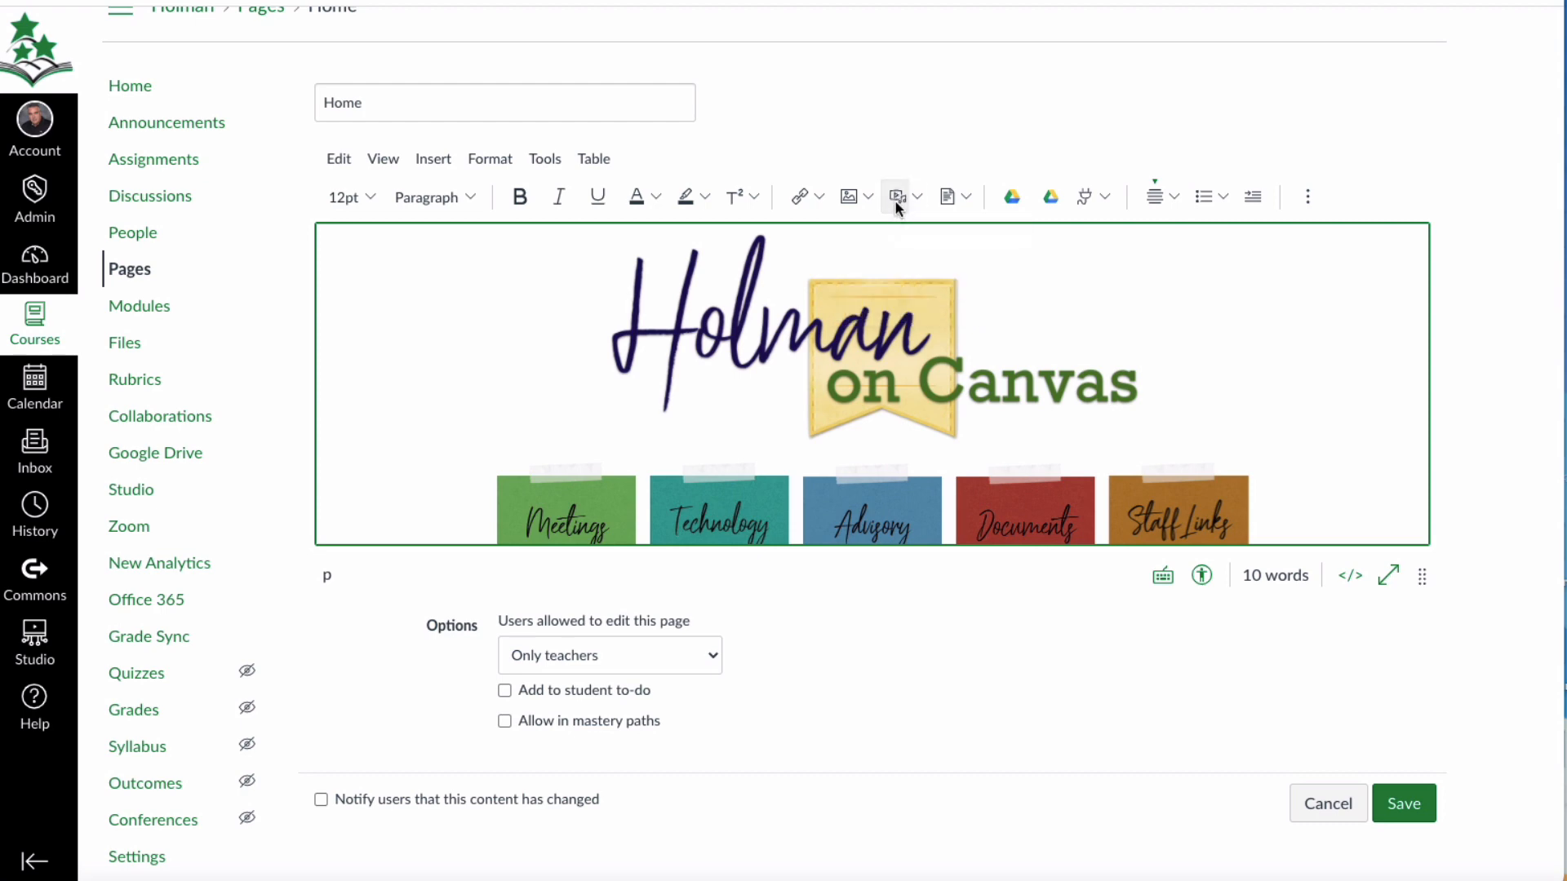
View the Upload Media dialog with its Record option and close it without submitting media.
left_click(897, 199)
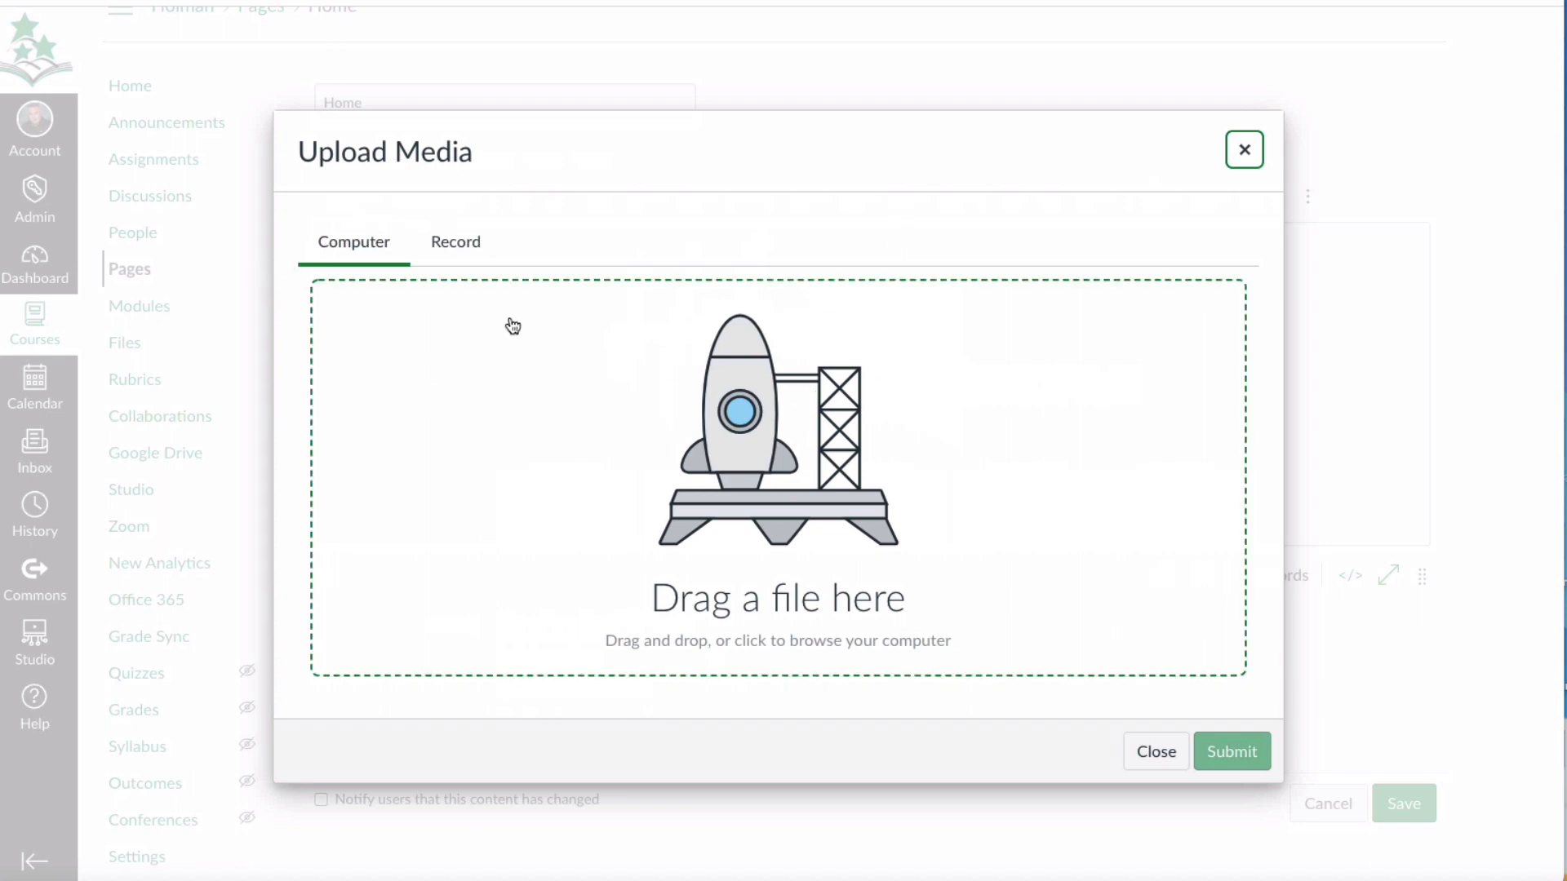
left_click(462, 242)
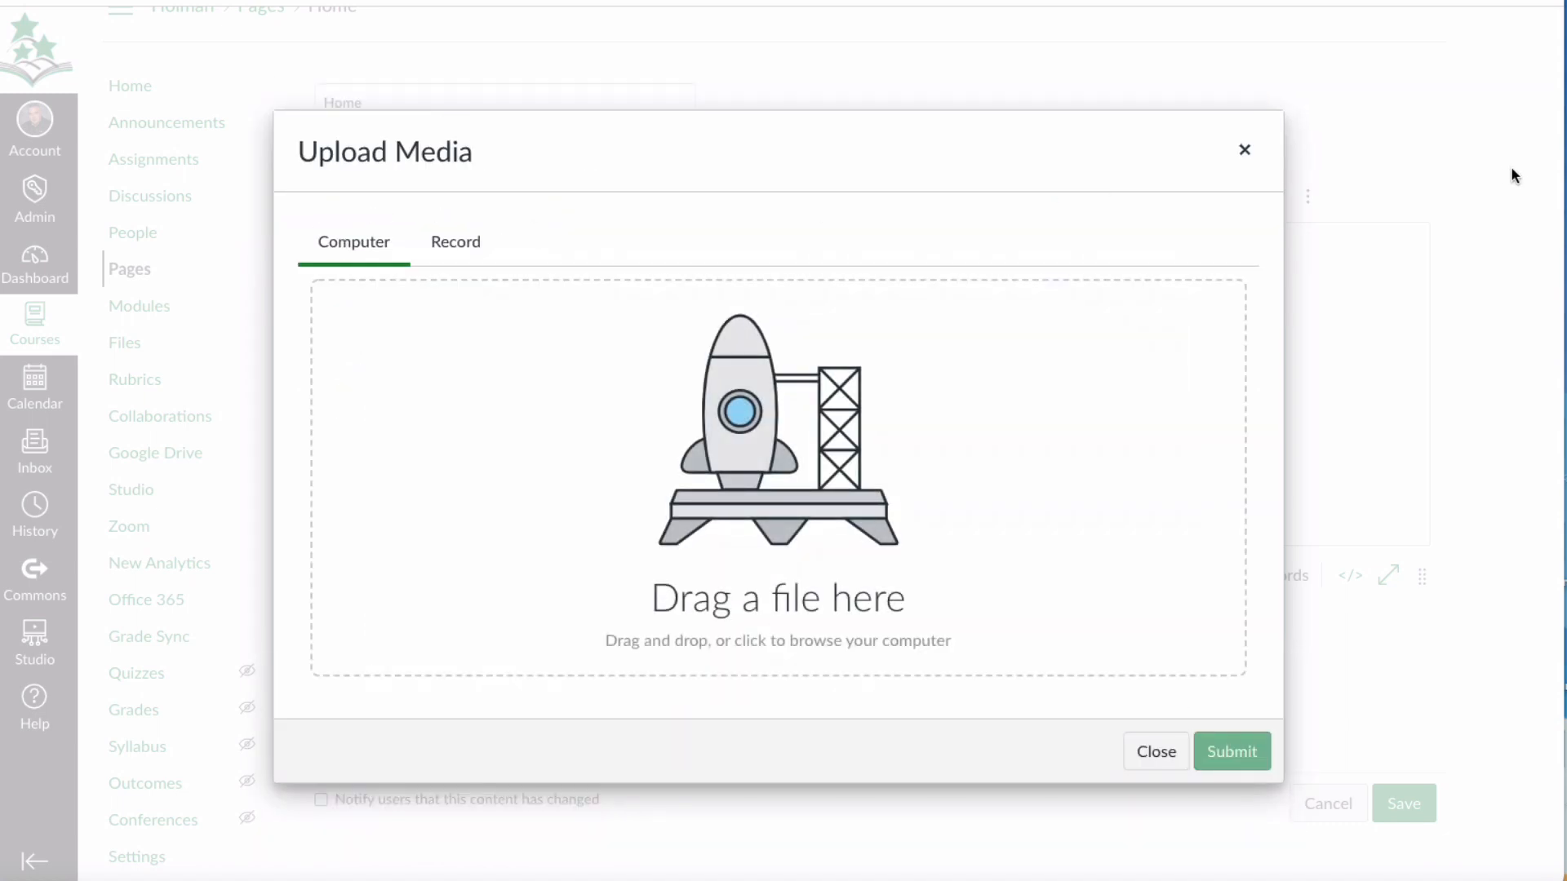
left_click(1157, 752)
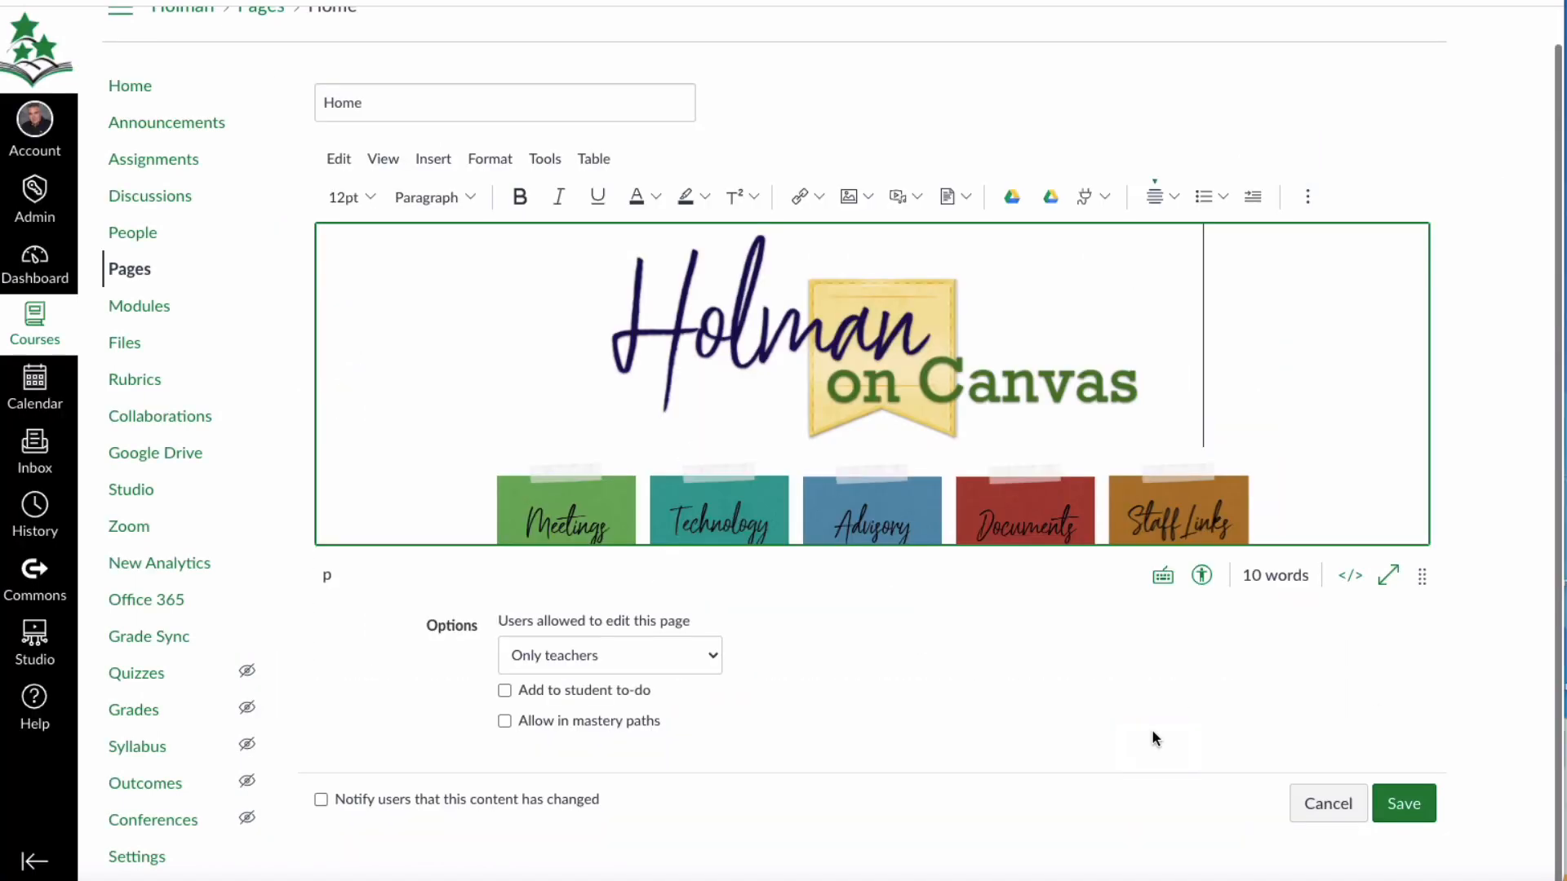
Browse the media files stored in the course, close the list, and review the remaining media source options.
left_click(915, 198)
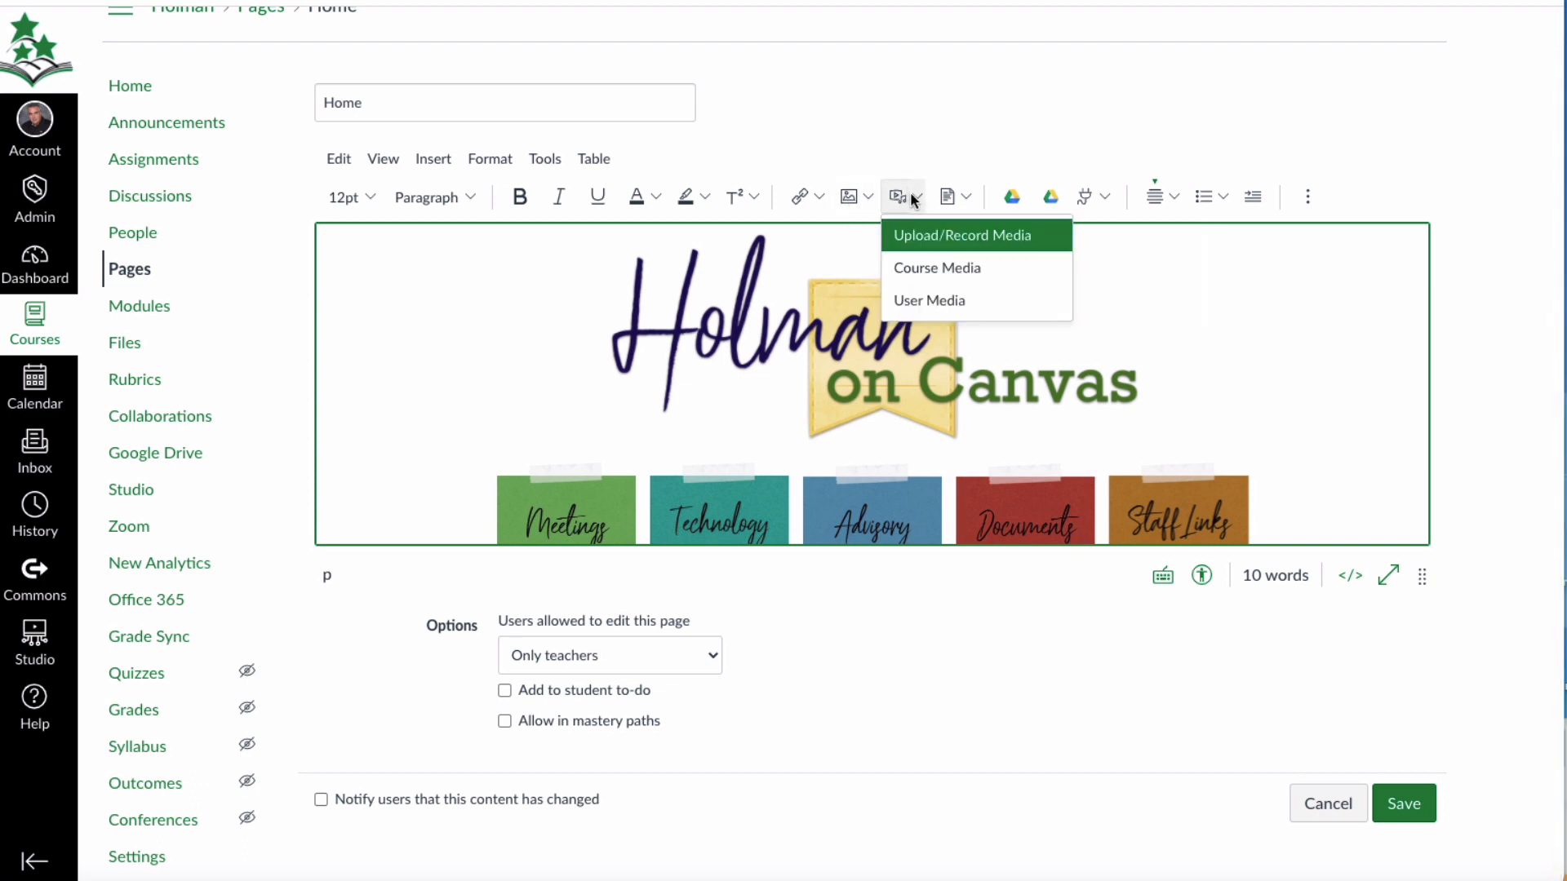
left_click(968, 277)
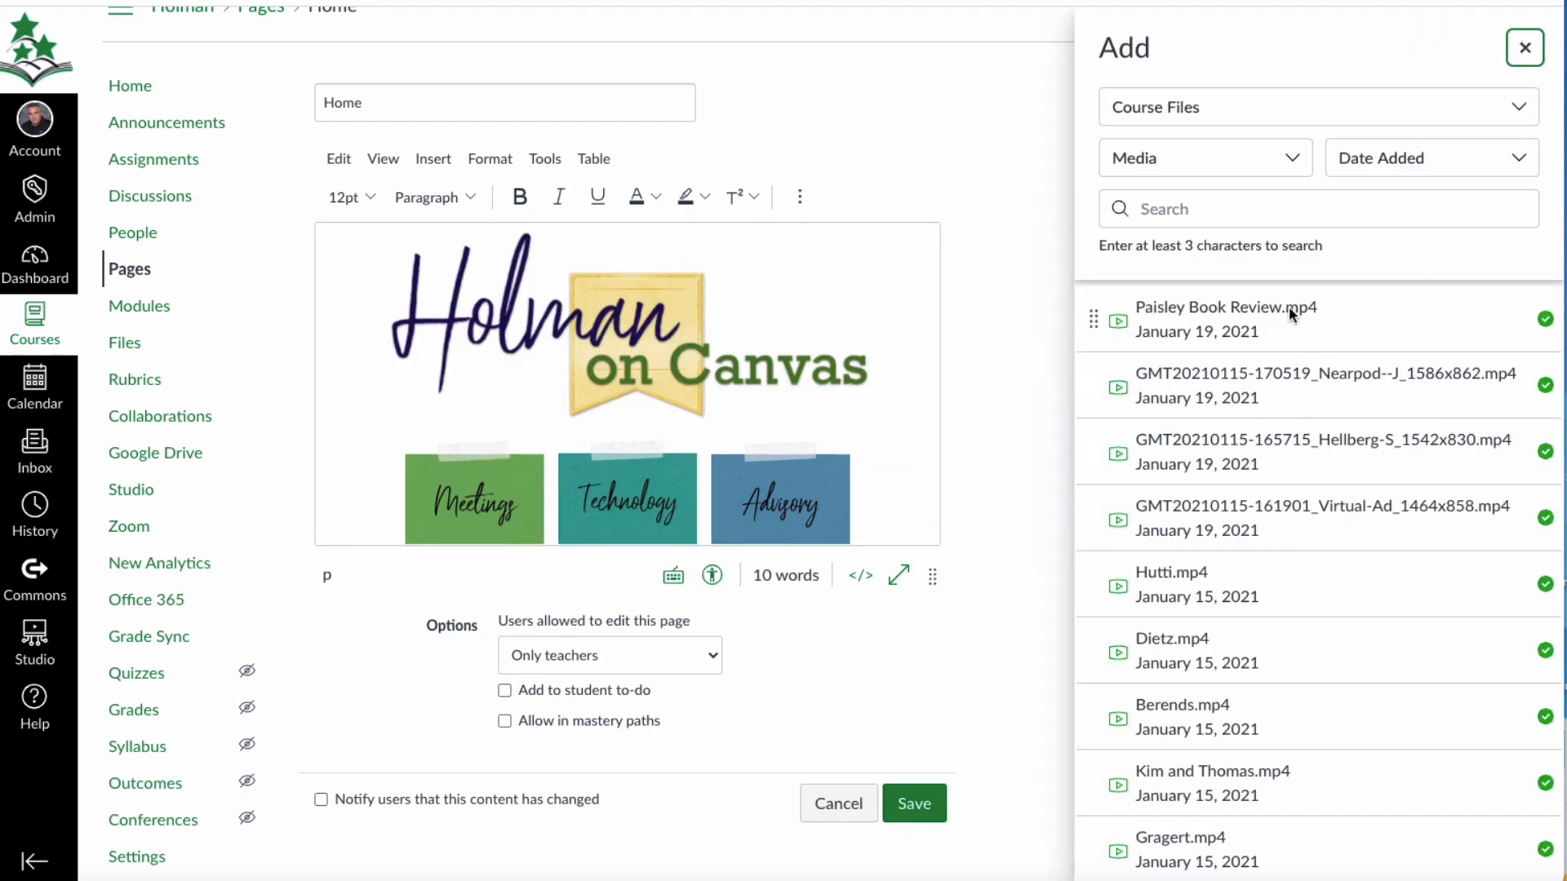
scroll(1290, 498, "down", 5)
scroll(1294, 499, "up", 5)
scroll(1295, 499, "up", 1)
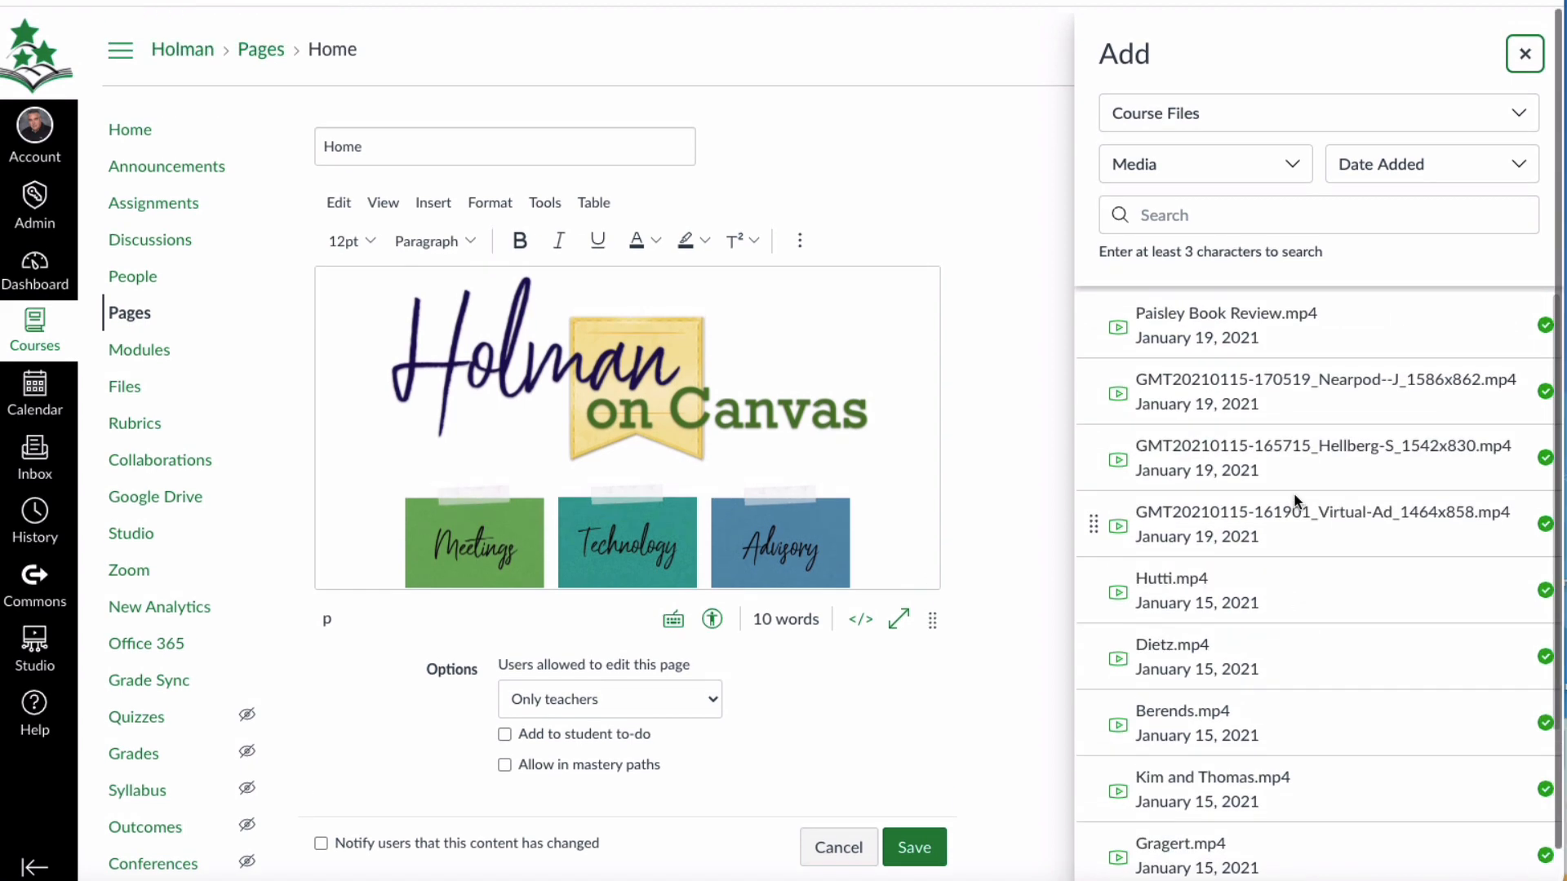
left_click(1525, 48)
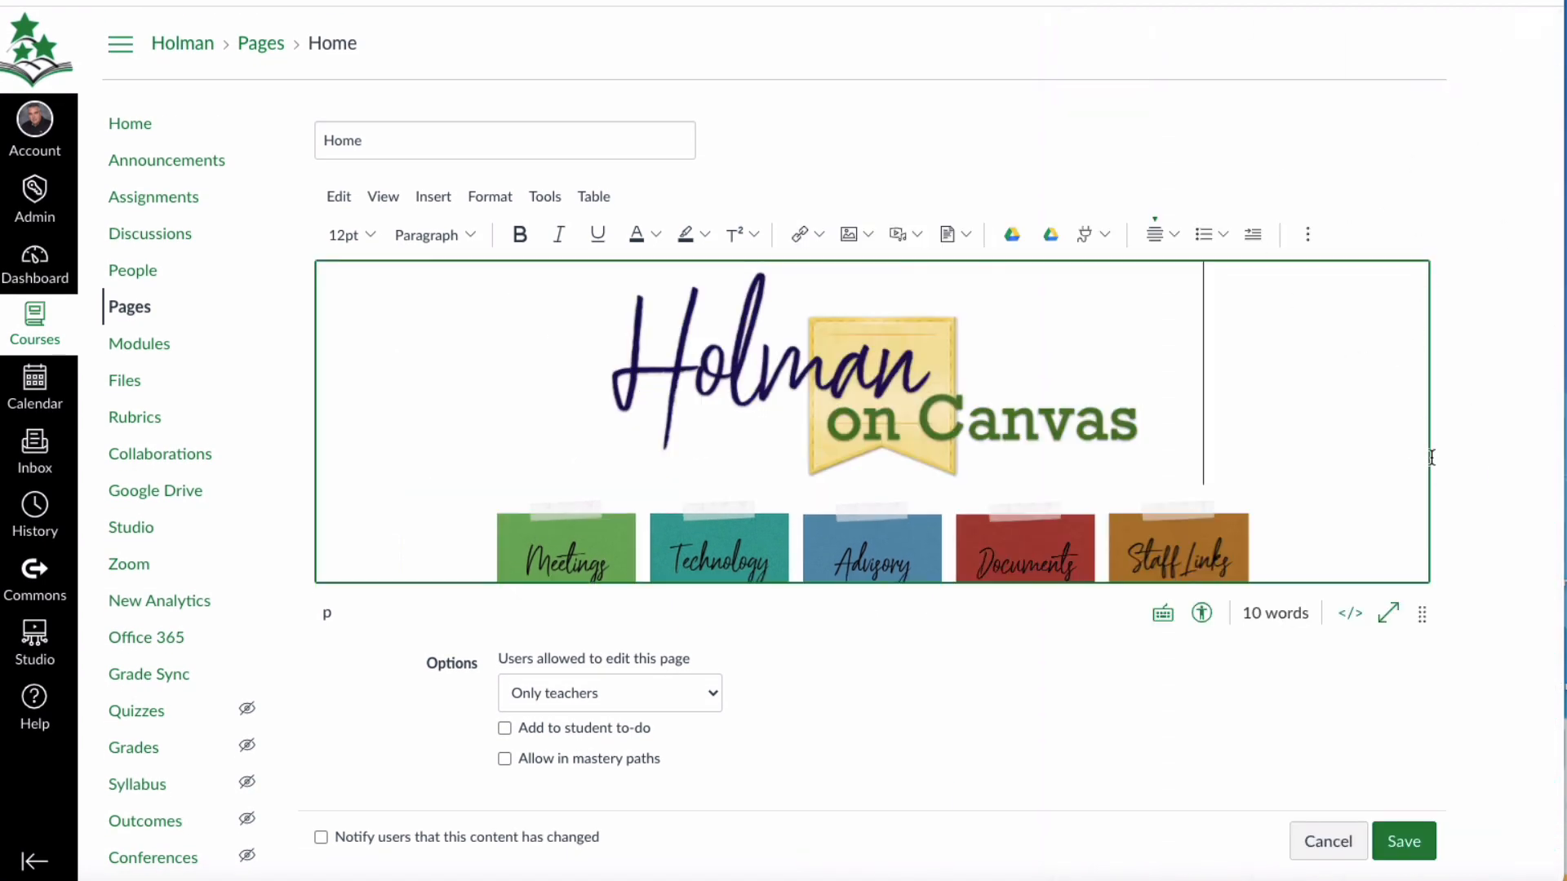
left_click(920, 233)
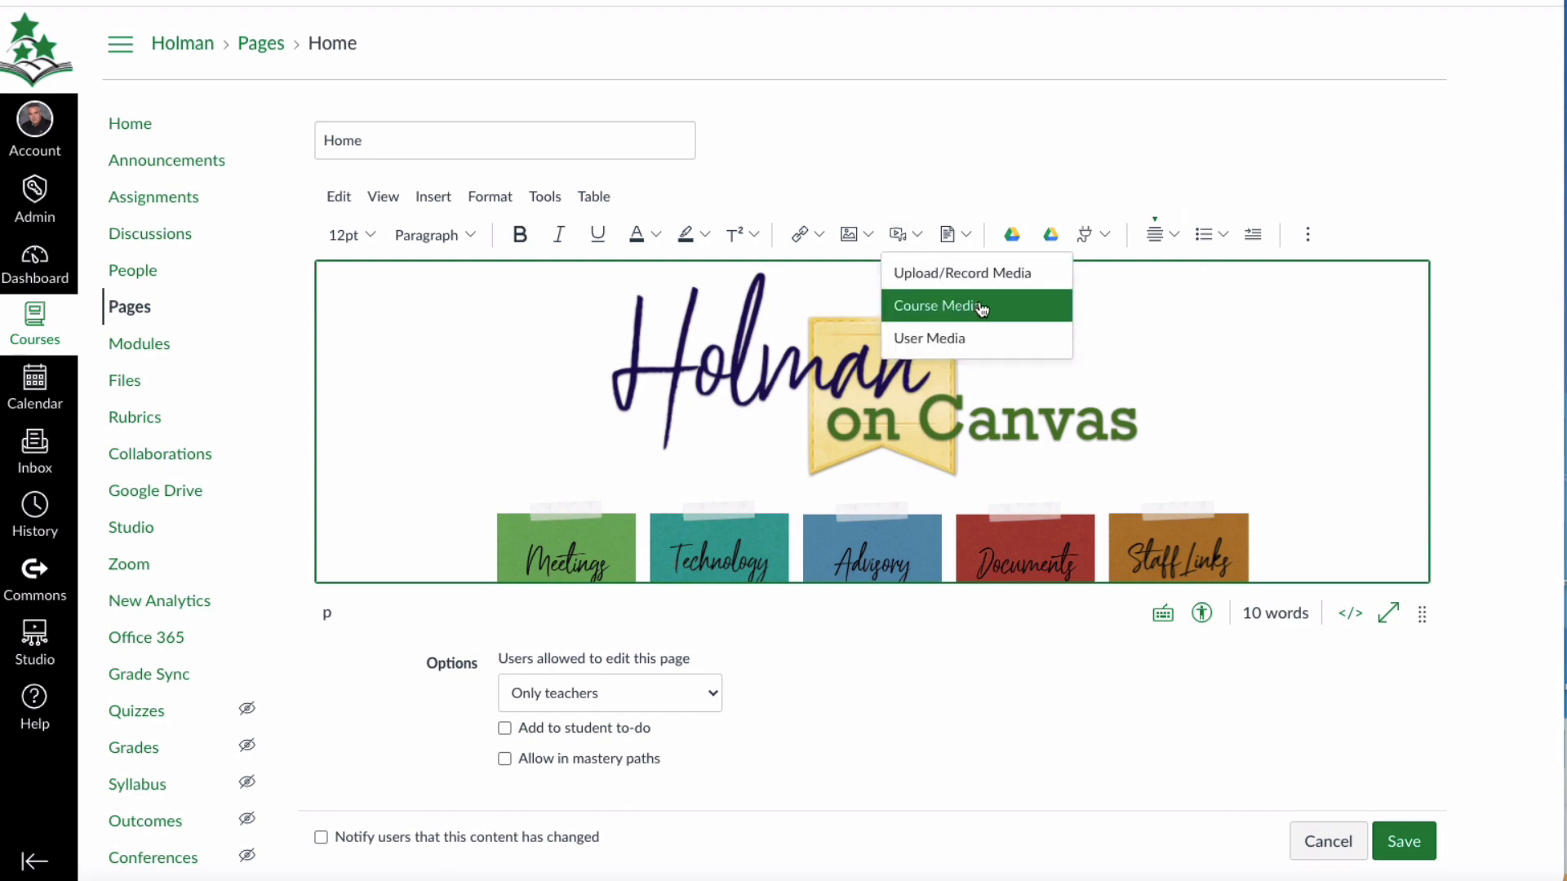
left_click(964, 187)
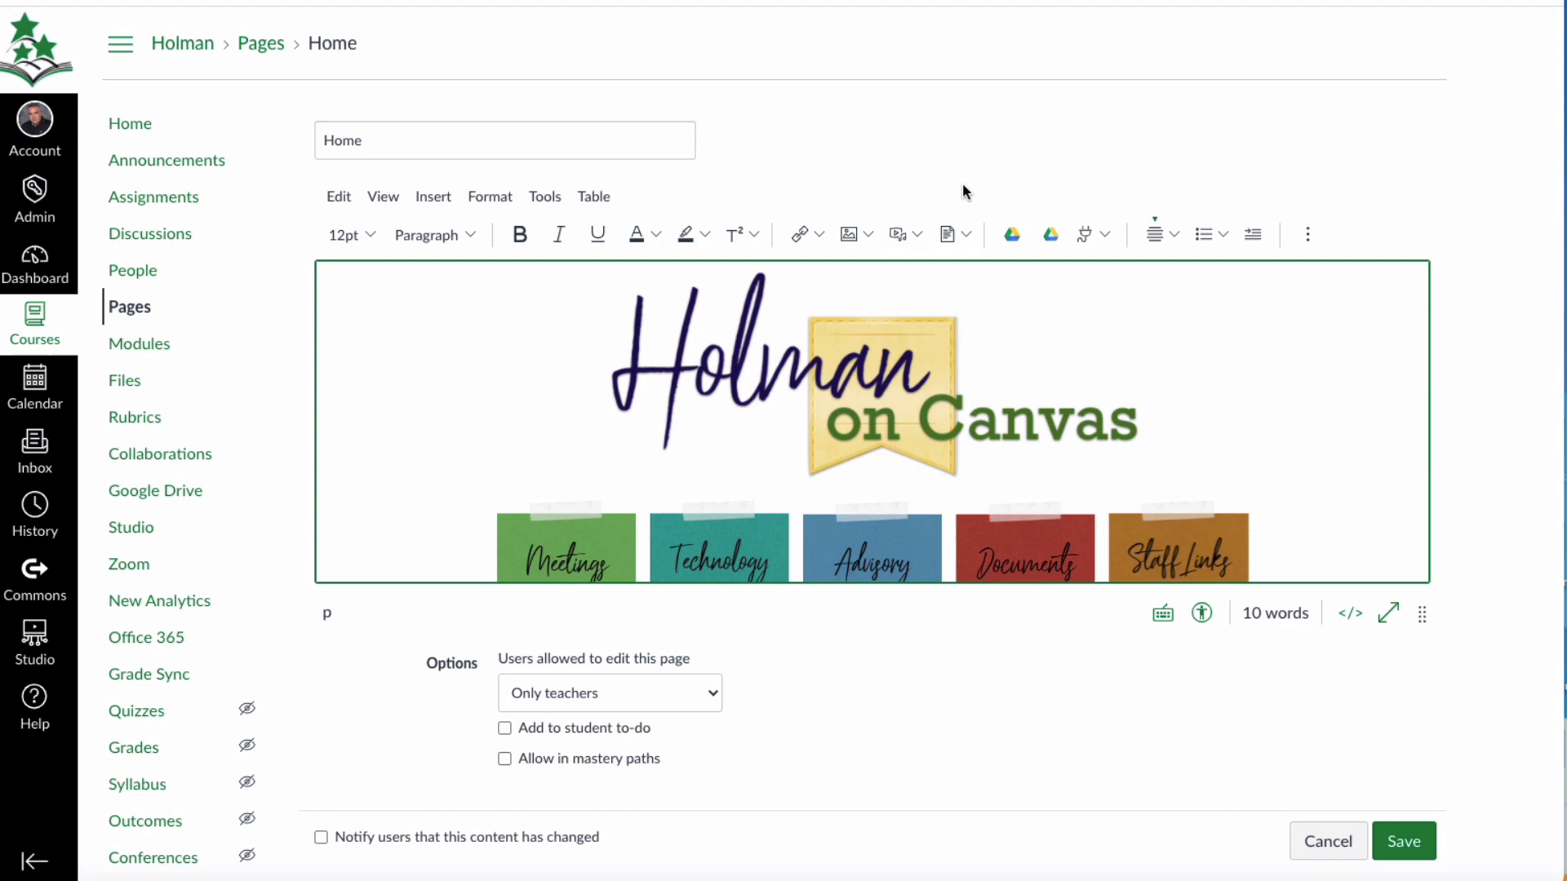
View the document Upload File dialog and the list of course documents, closing both without inserting a file.
left_click(947, 235)
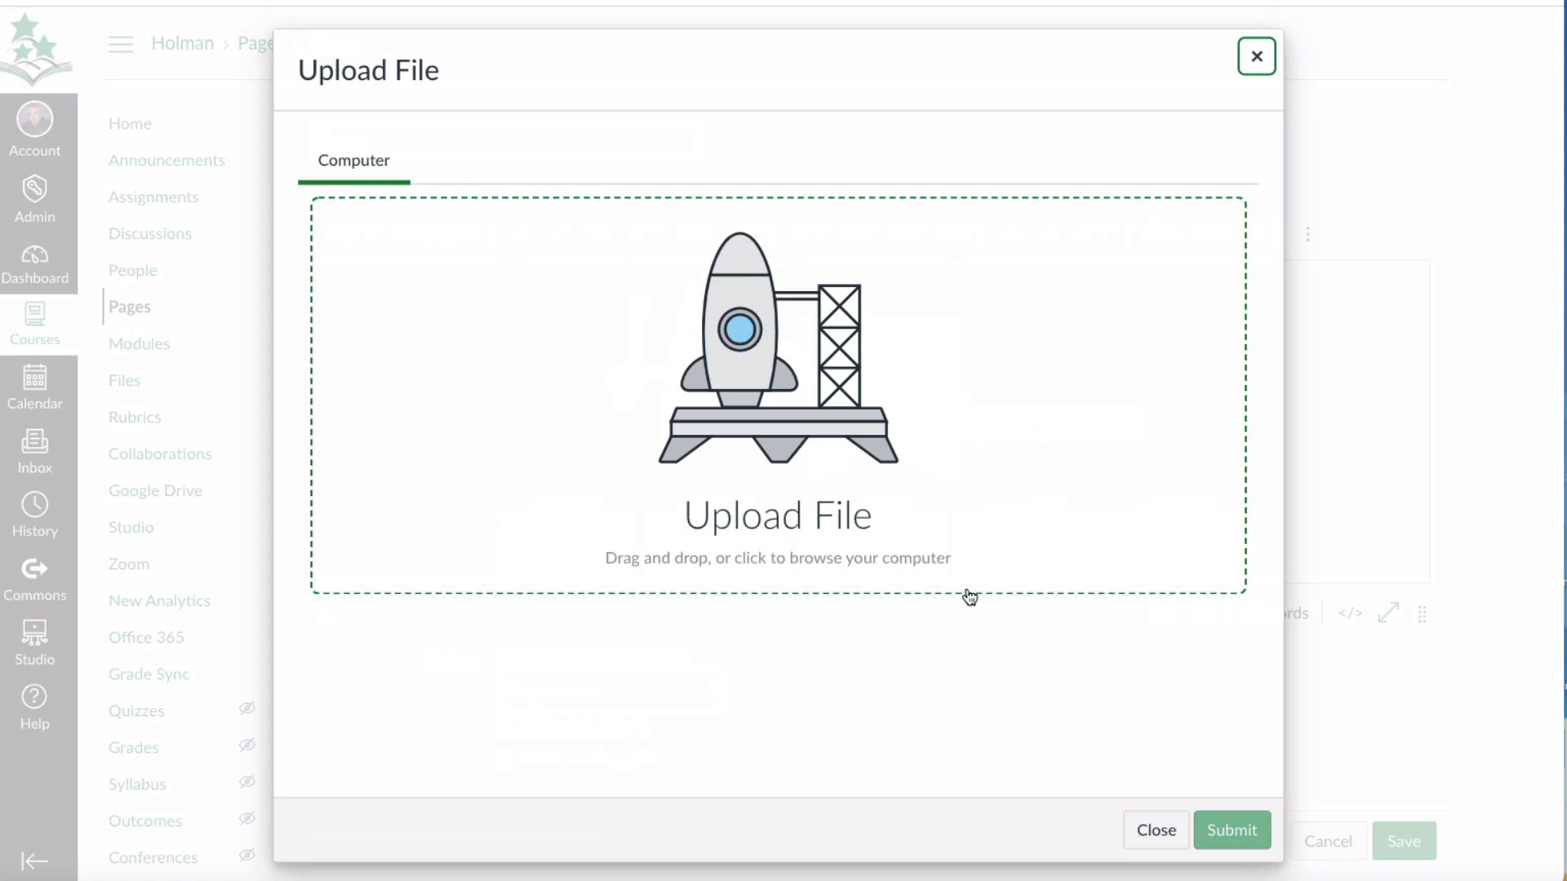
left_click(1262, 65)
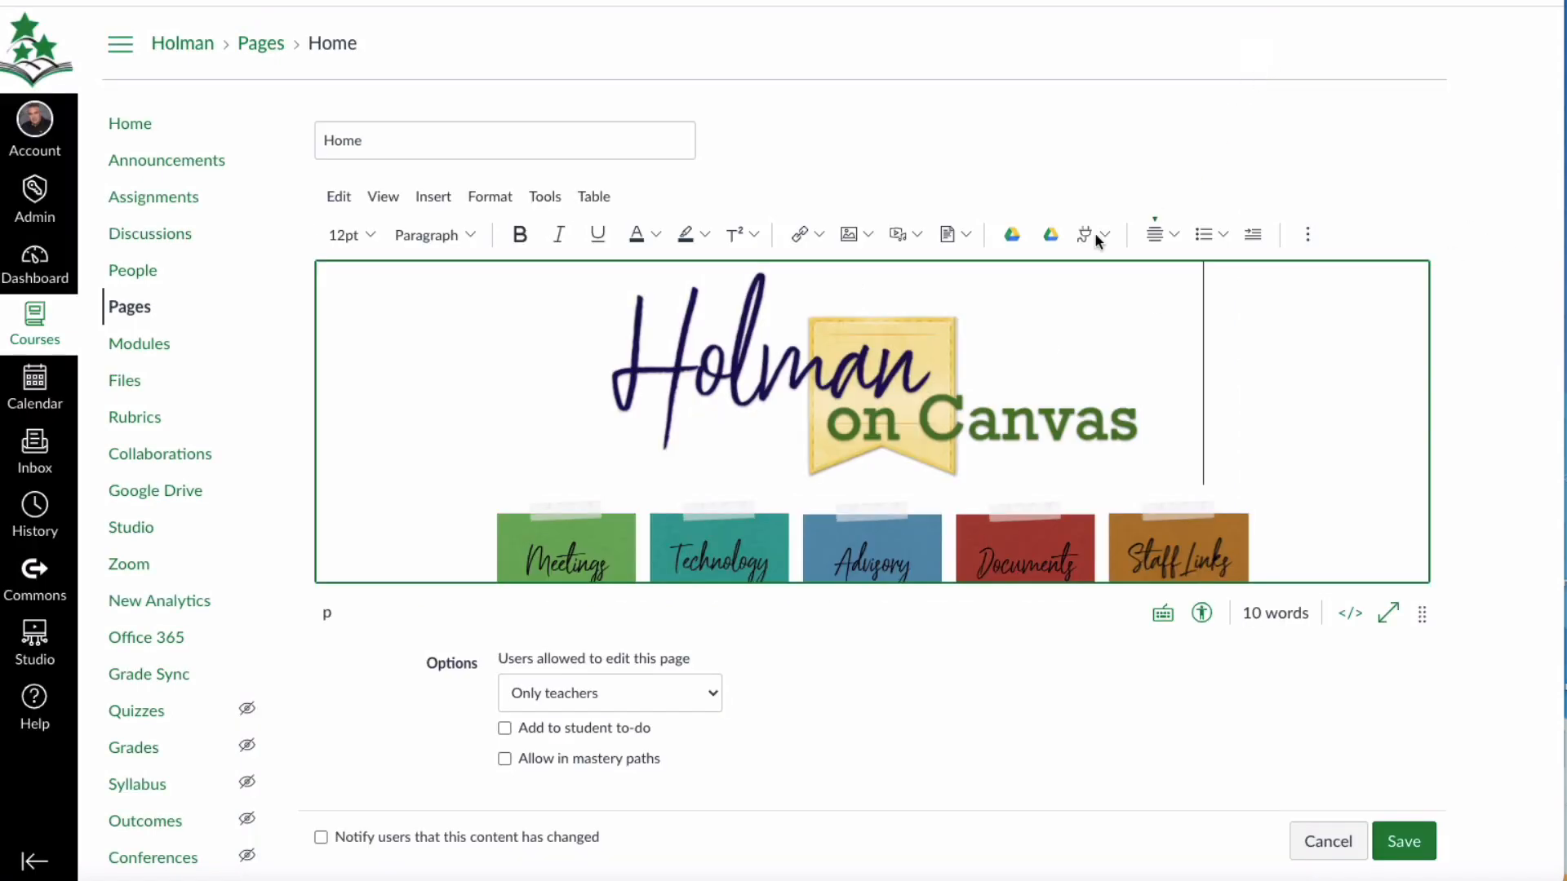
left_click(971, 237)
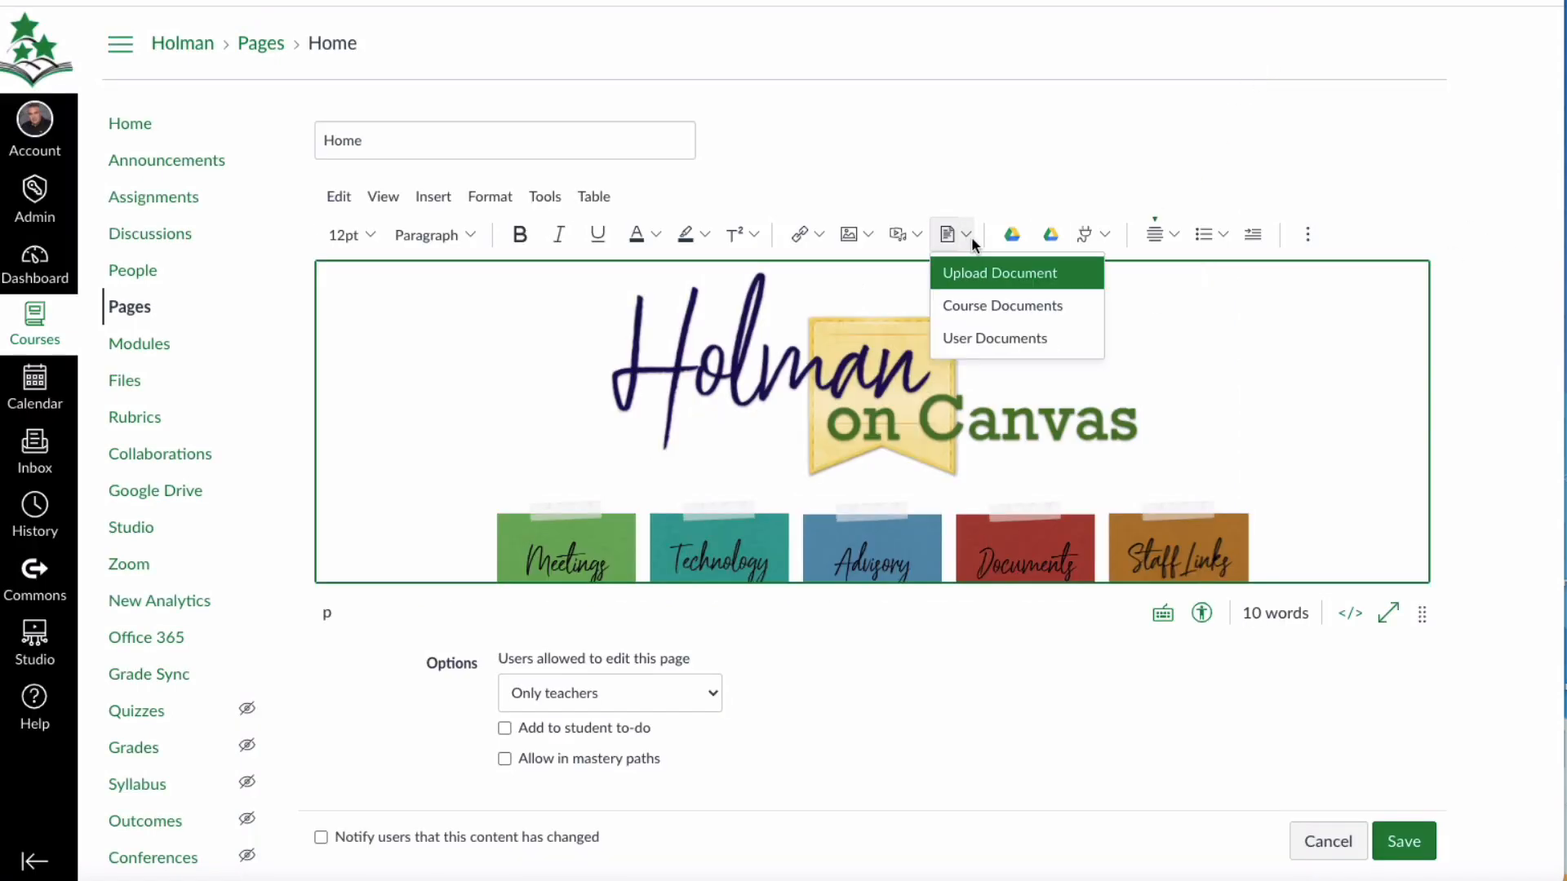
left_click(1025, 309)
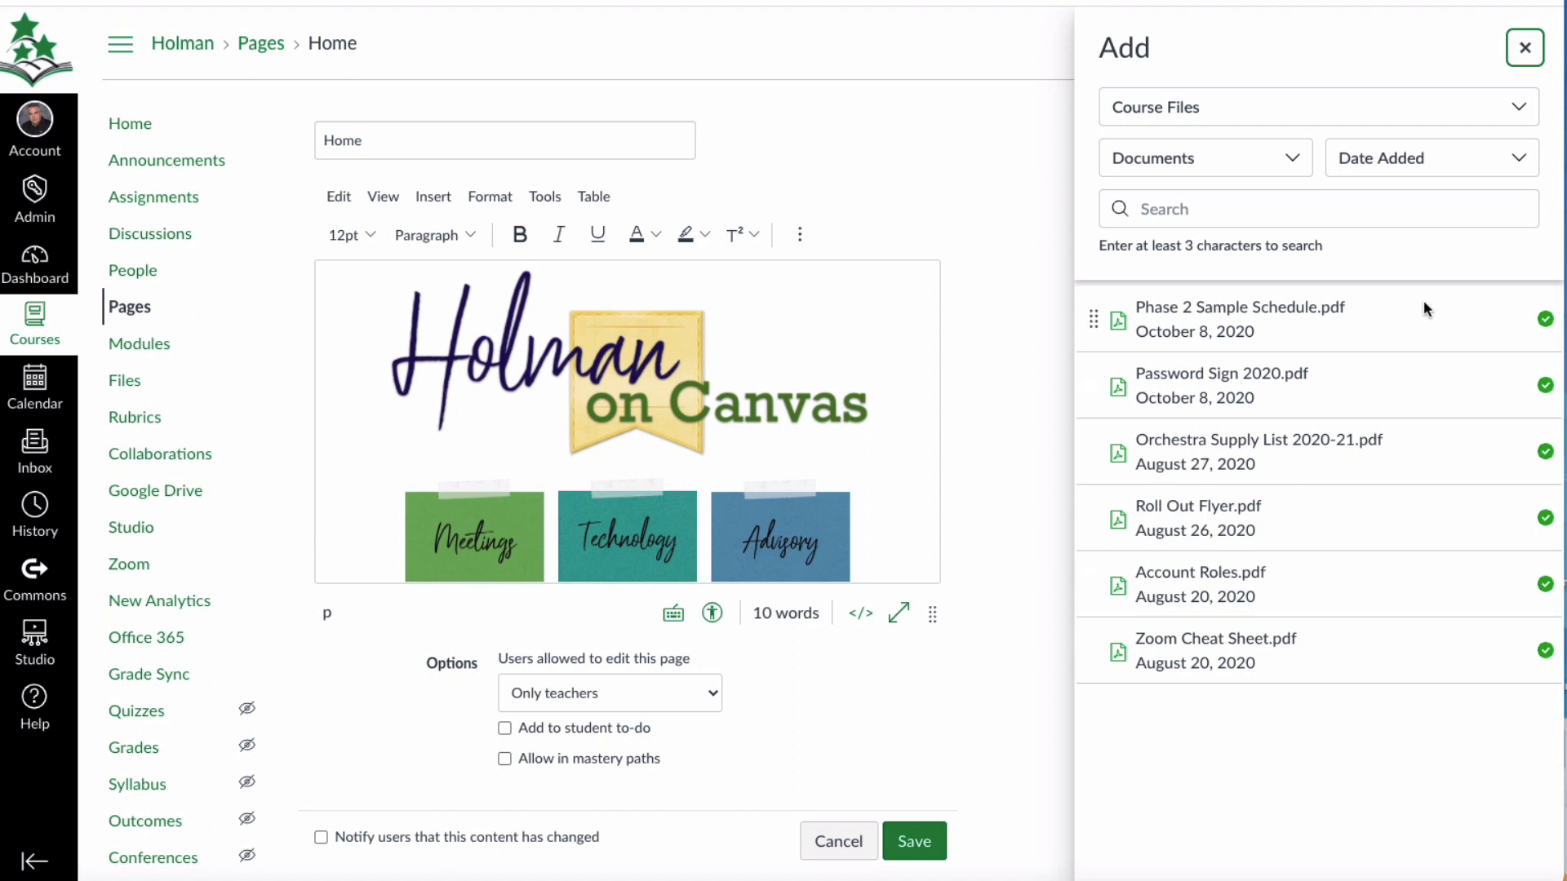
left_click(1525, 47)
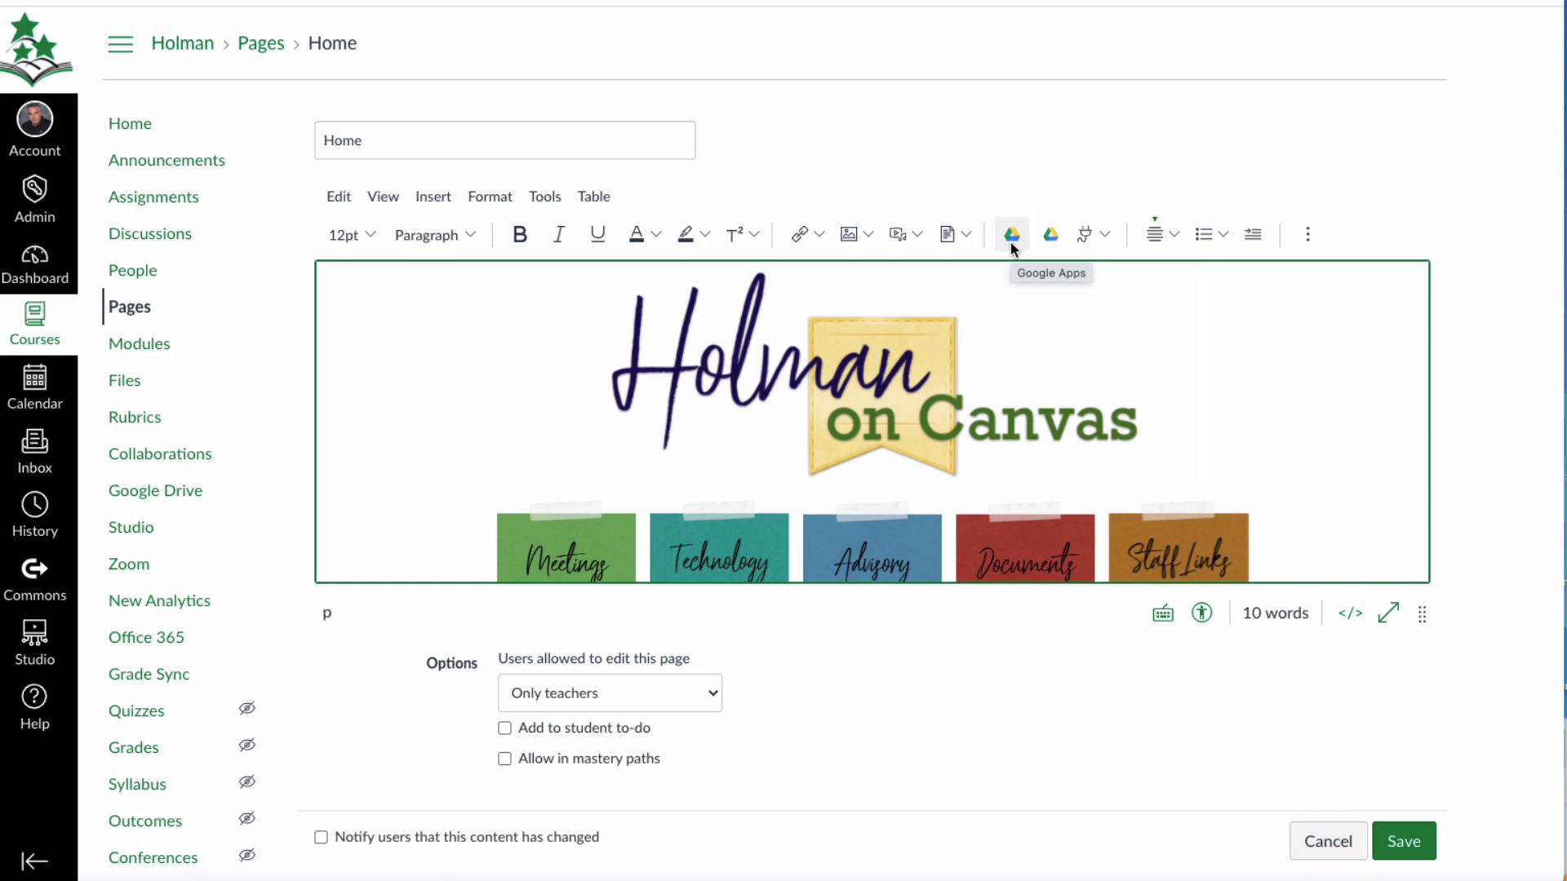
Show all external apps available to the page editor and look through the Select App list down to YouTube.
left_click(1085, 237)
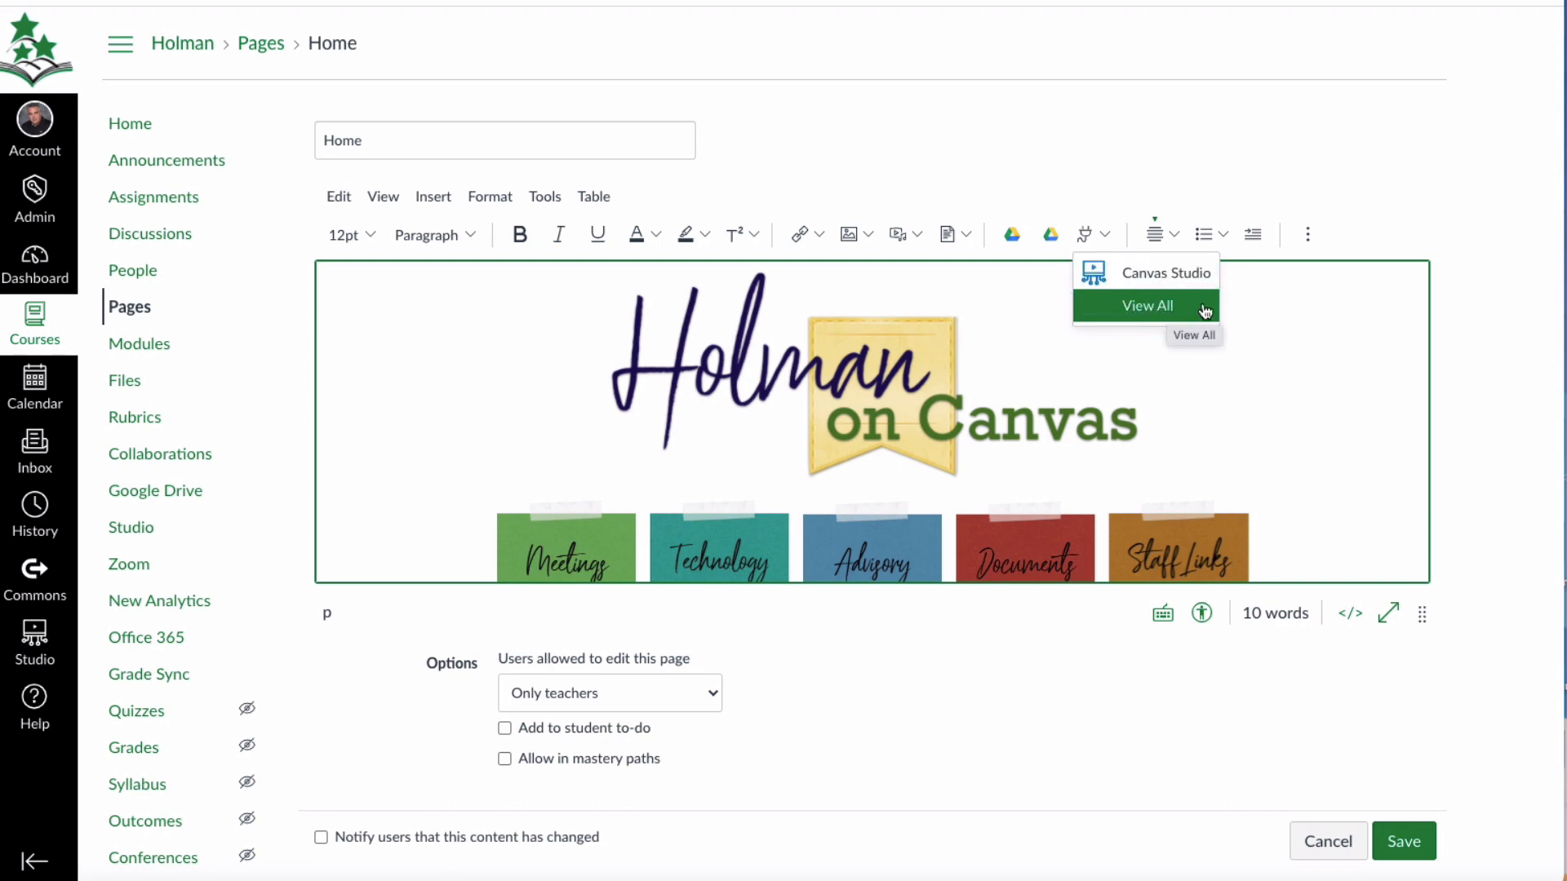
left_click(1105, 235)
left_click(1108, 237)
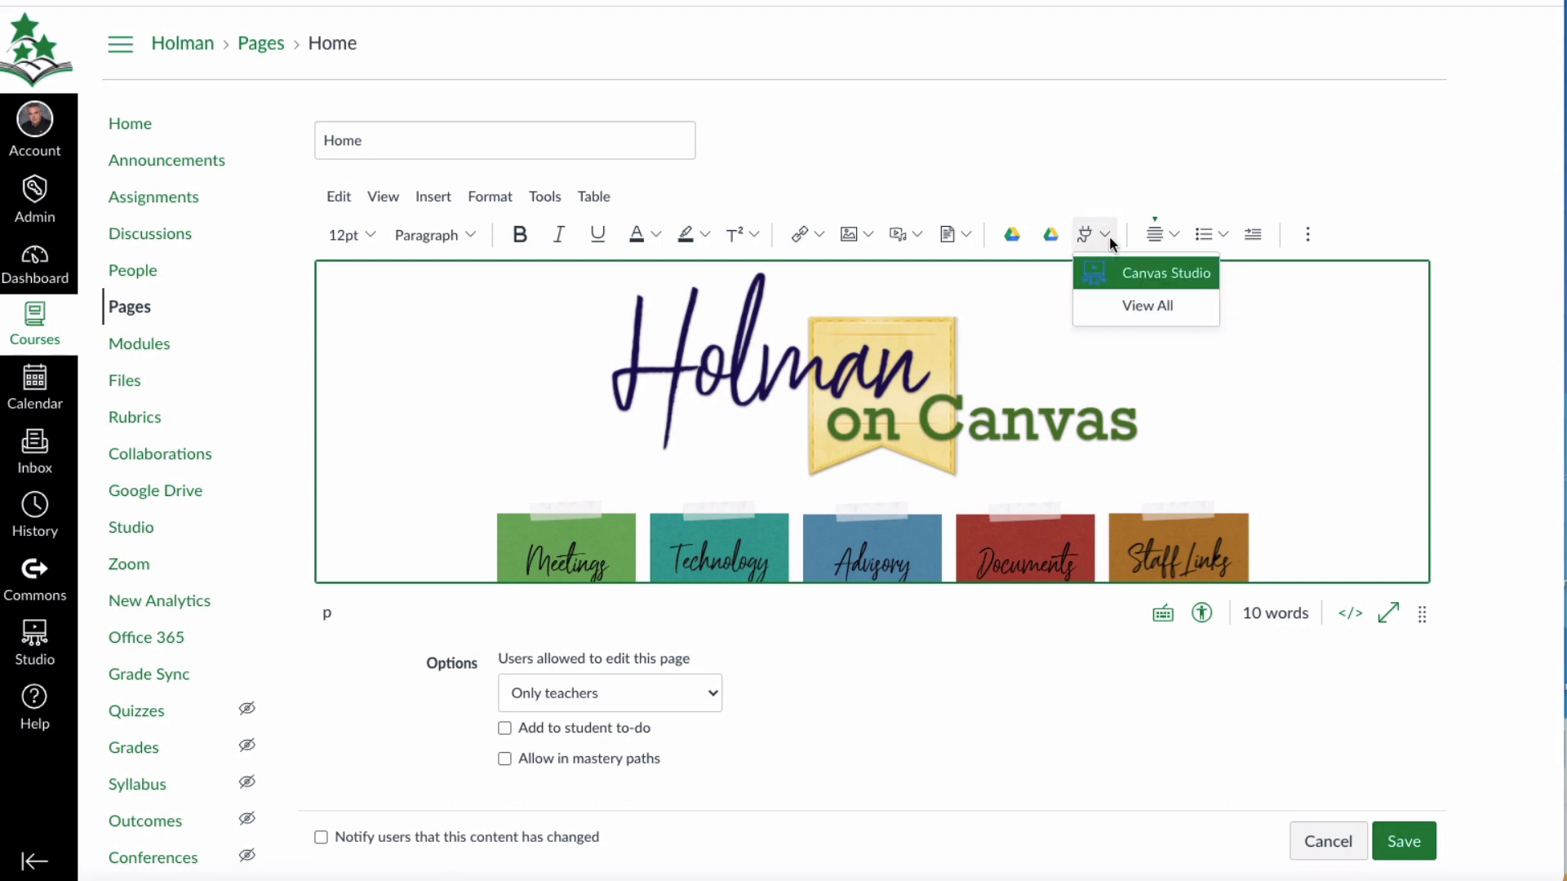
left_click(1108, 236)
left_click(1081, 234)
left_click(1147, 305)
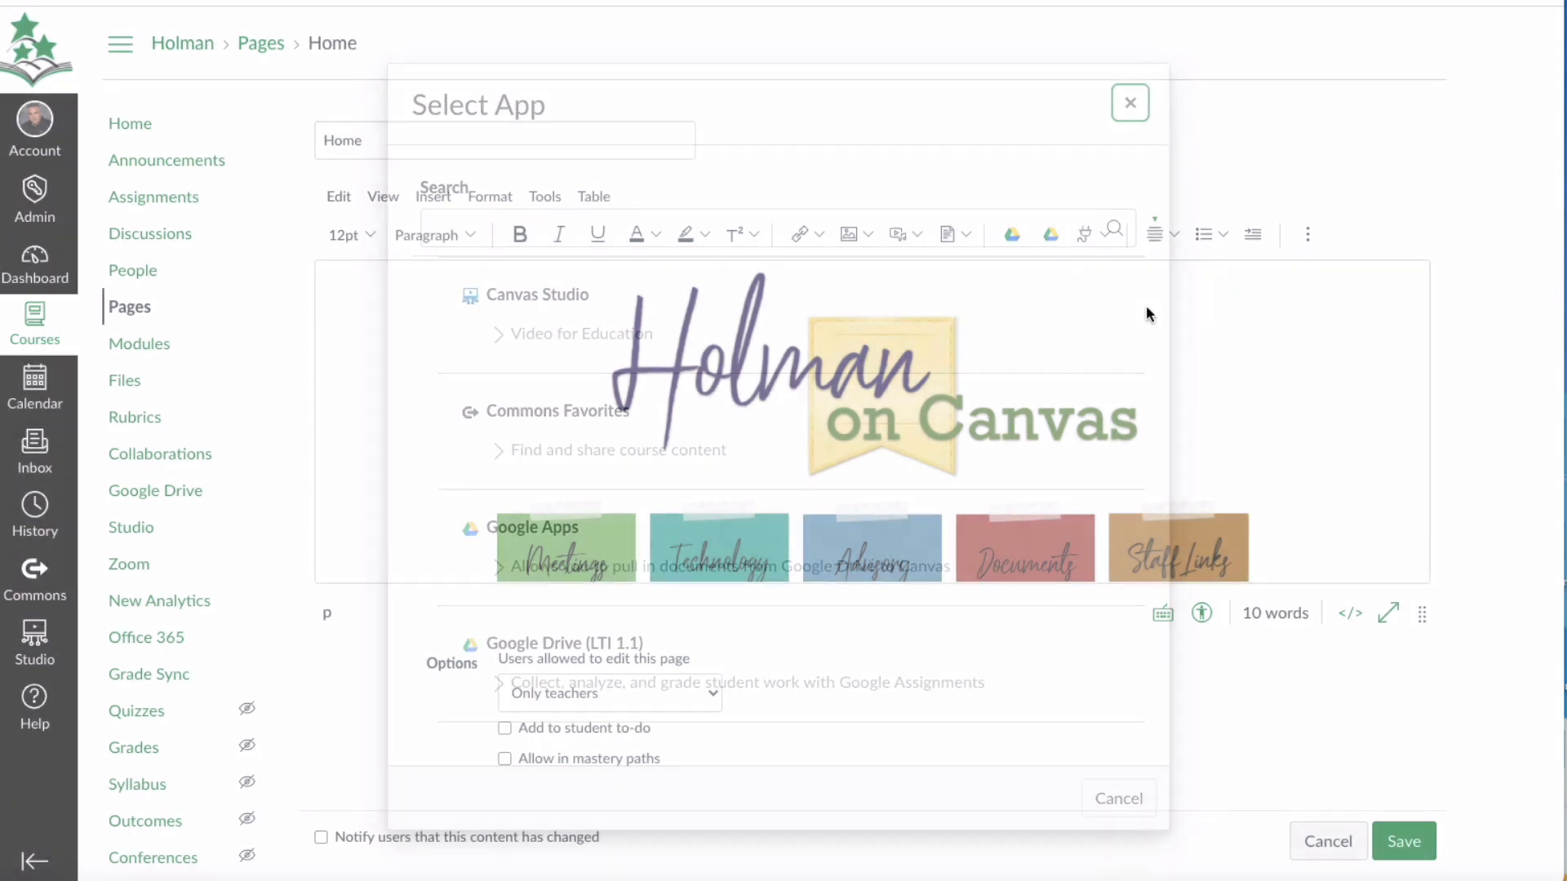
scroll(587, 448, "down", 5)
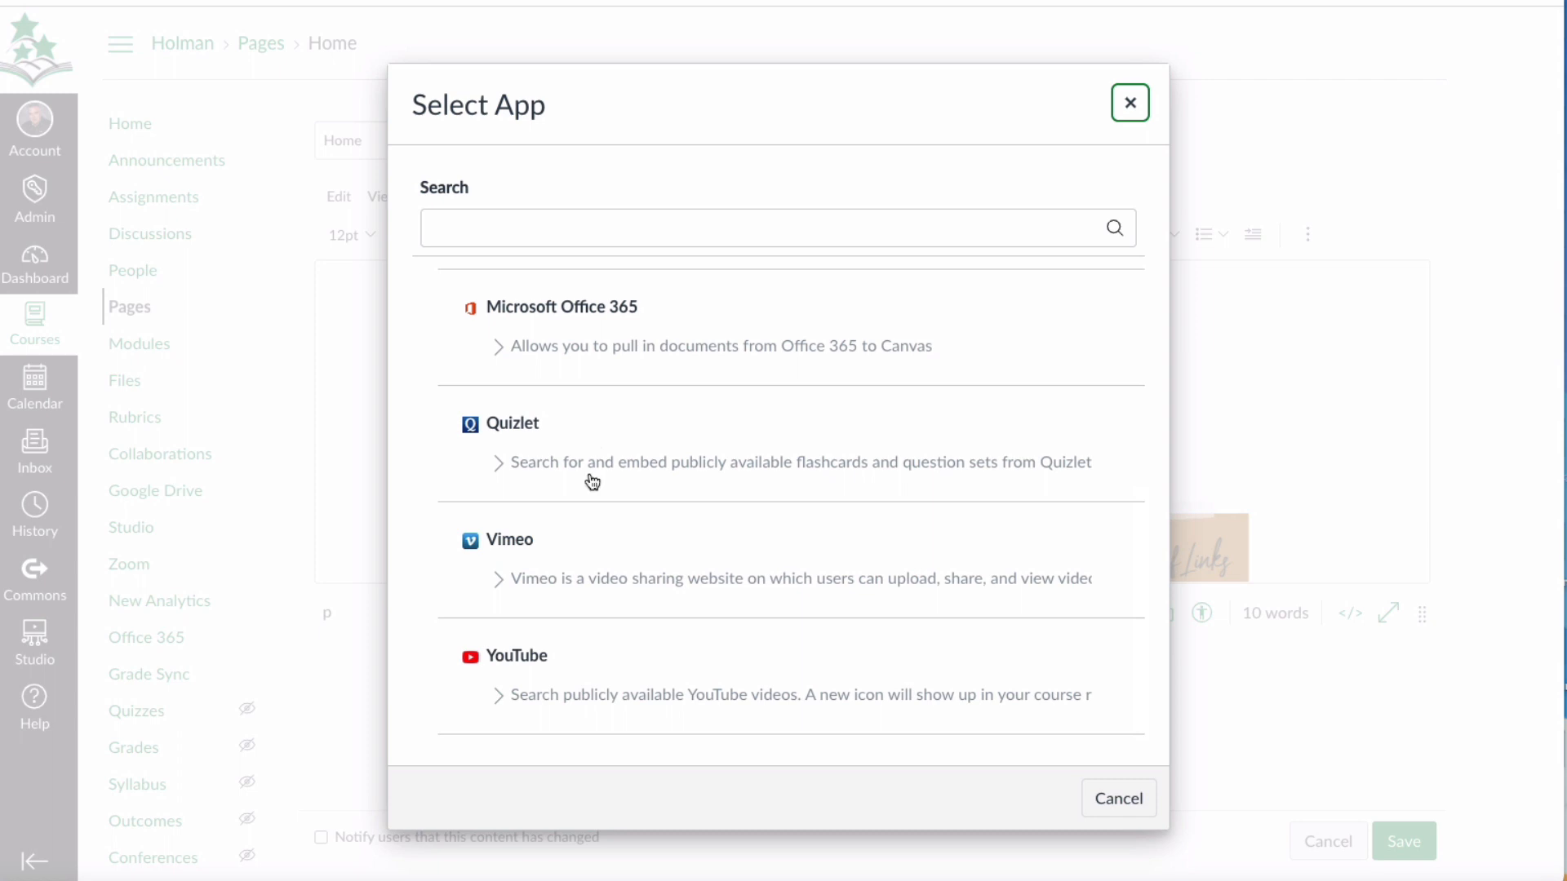
Launch Canvas Studio from the Select App list, look over the videos in My Library, and close it without embedding one.
scroll(543, 656, "up", 5)
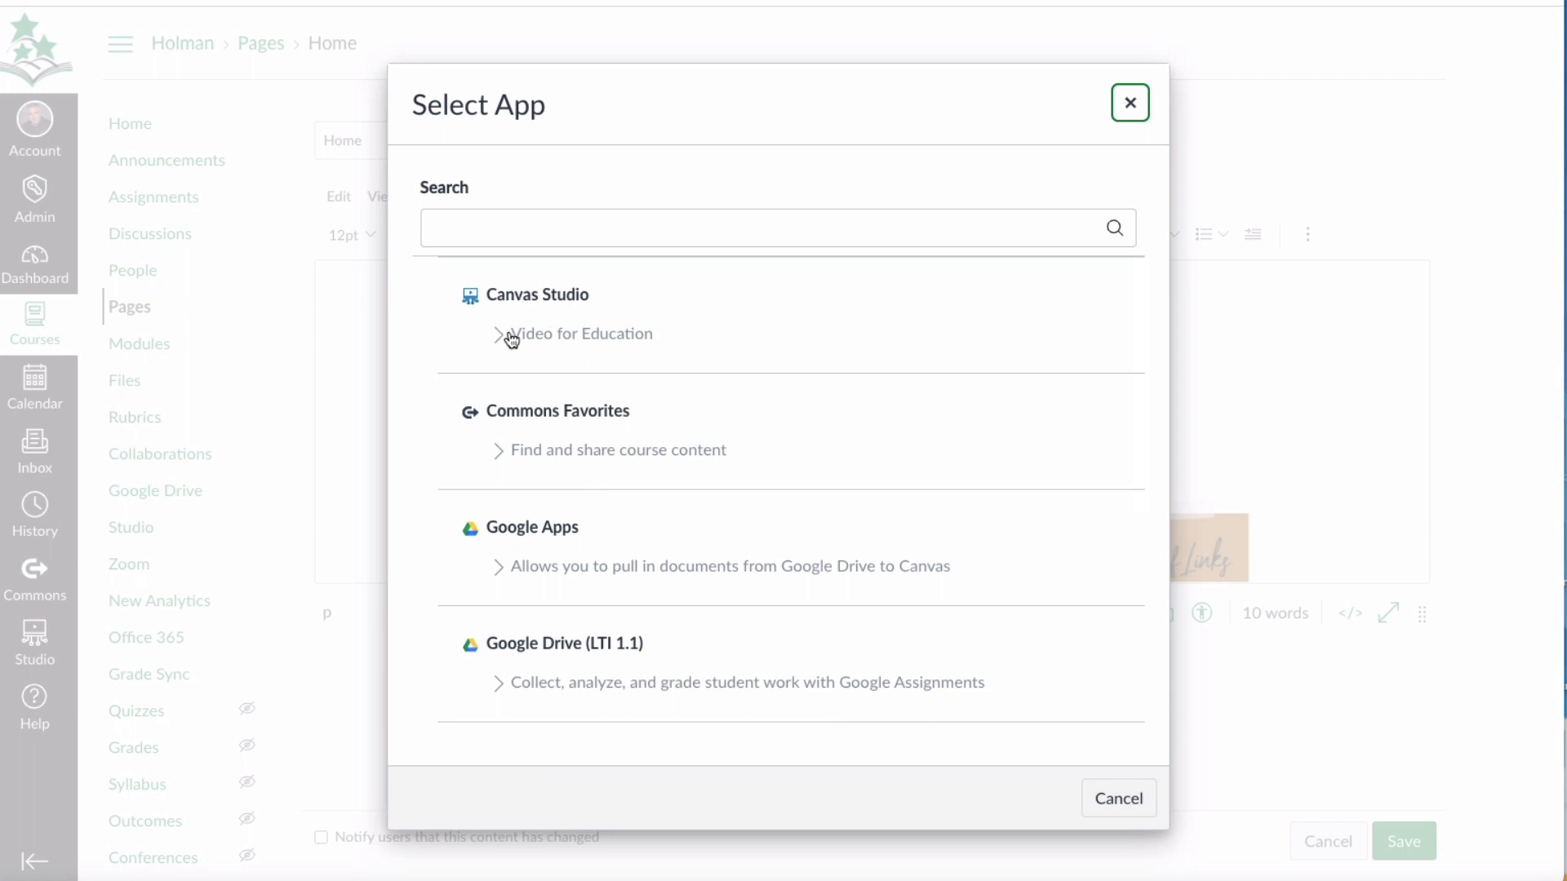
left_click(472, 298)
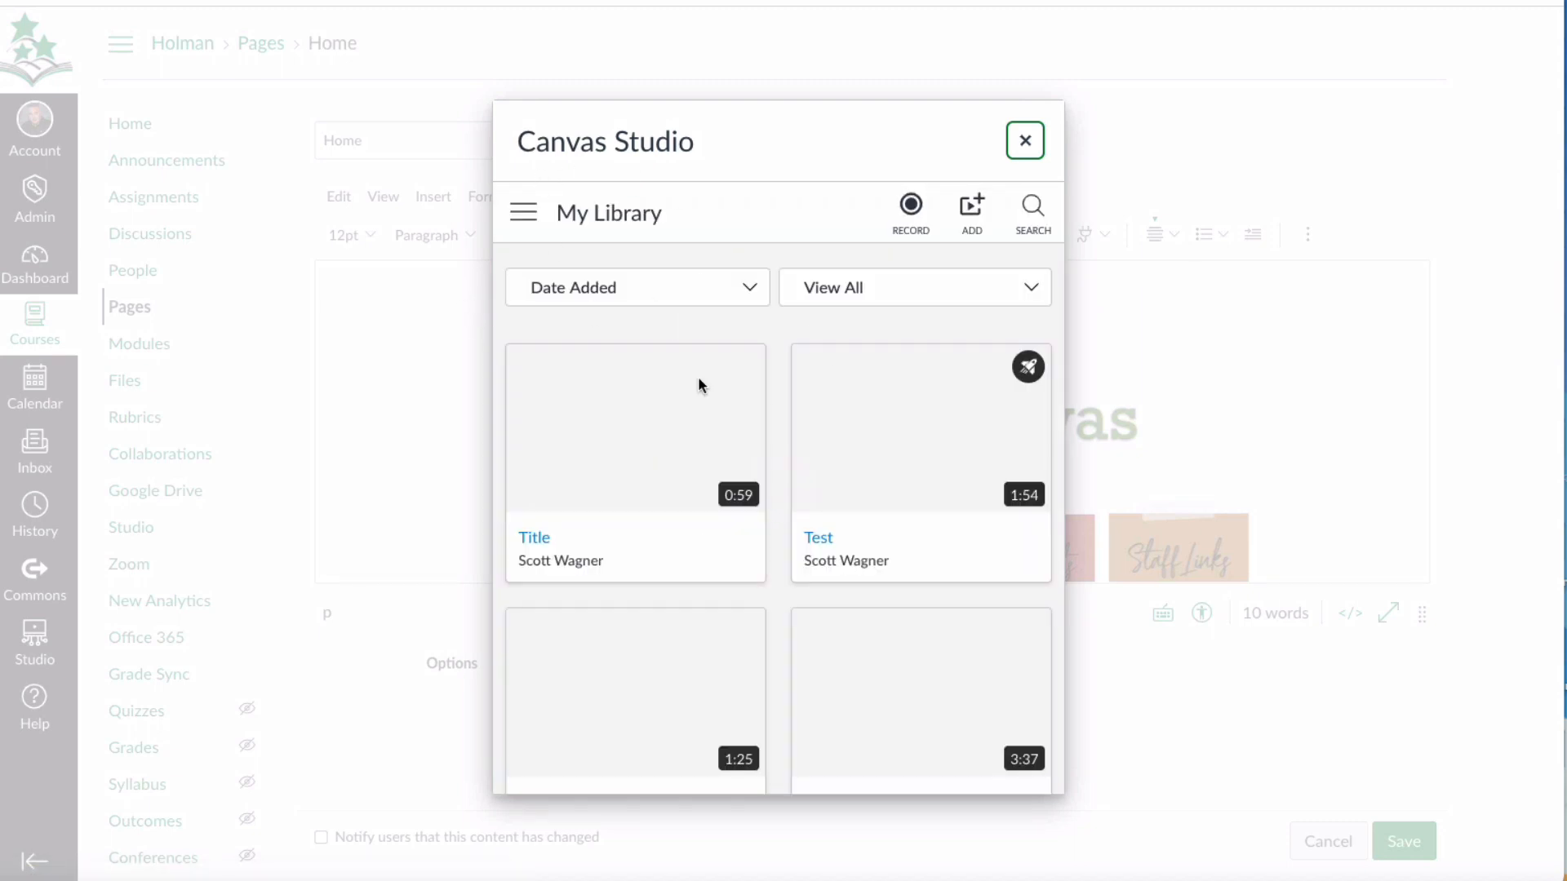
mouse_move(956, 466)
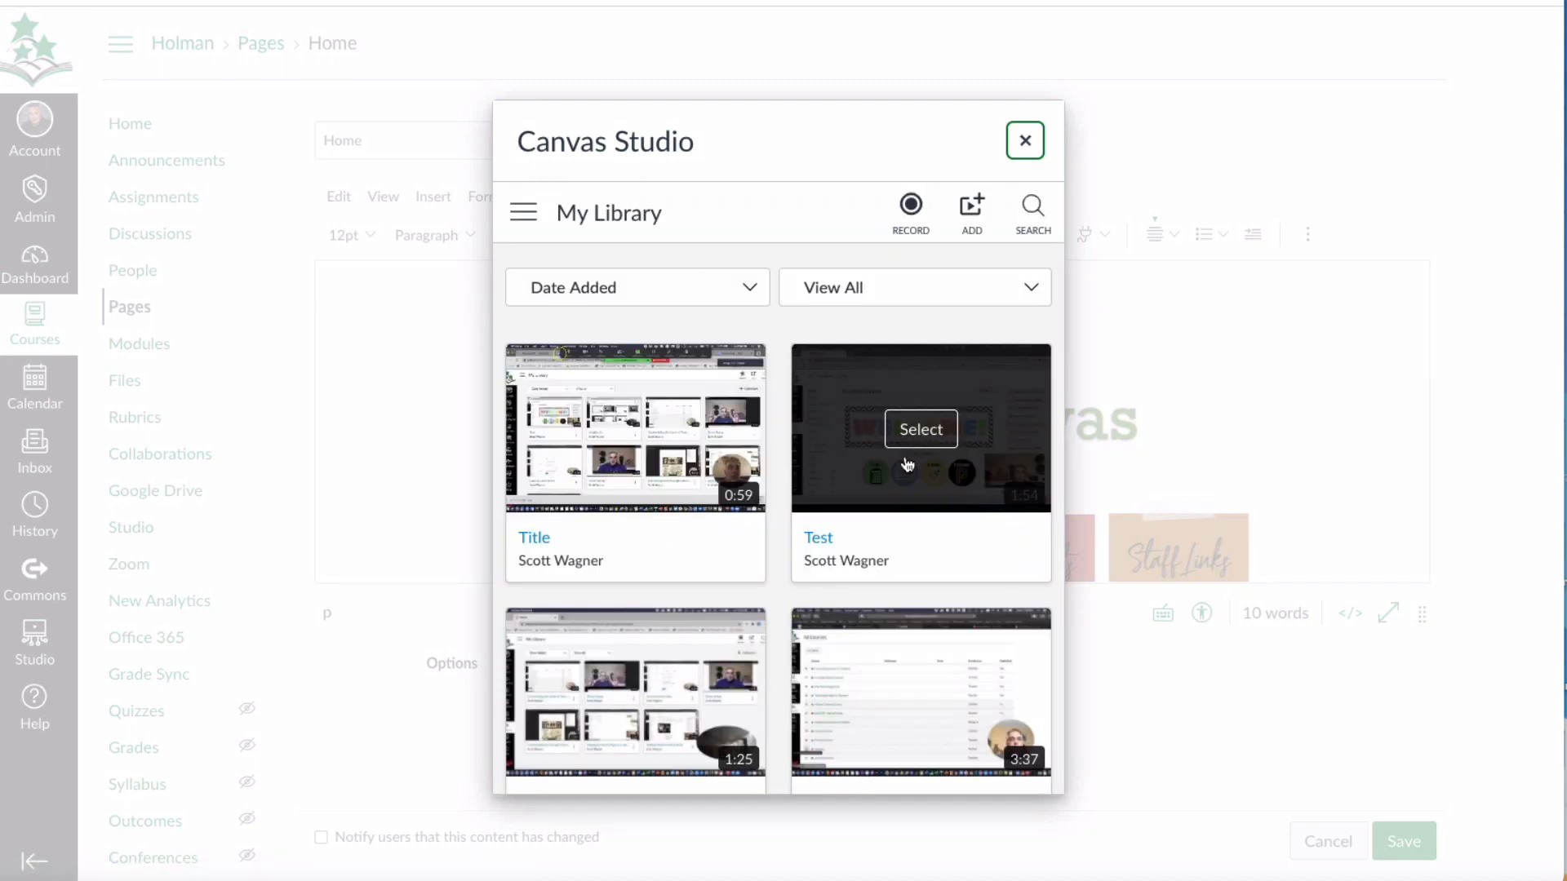
left_click(1025, 142)
left_click(977, 98)
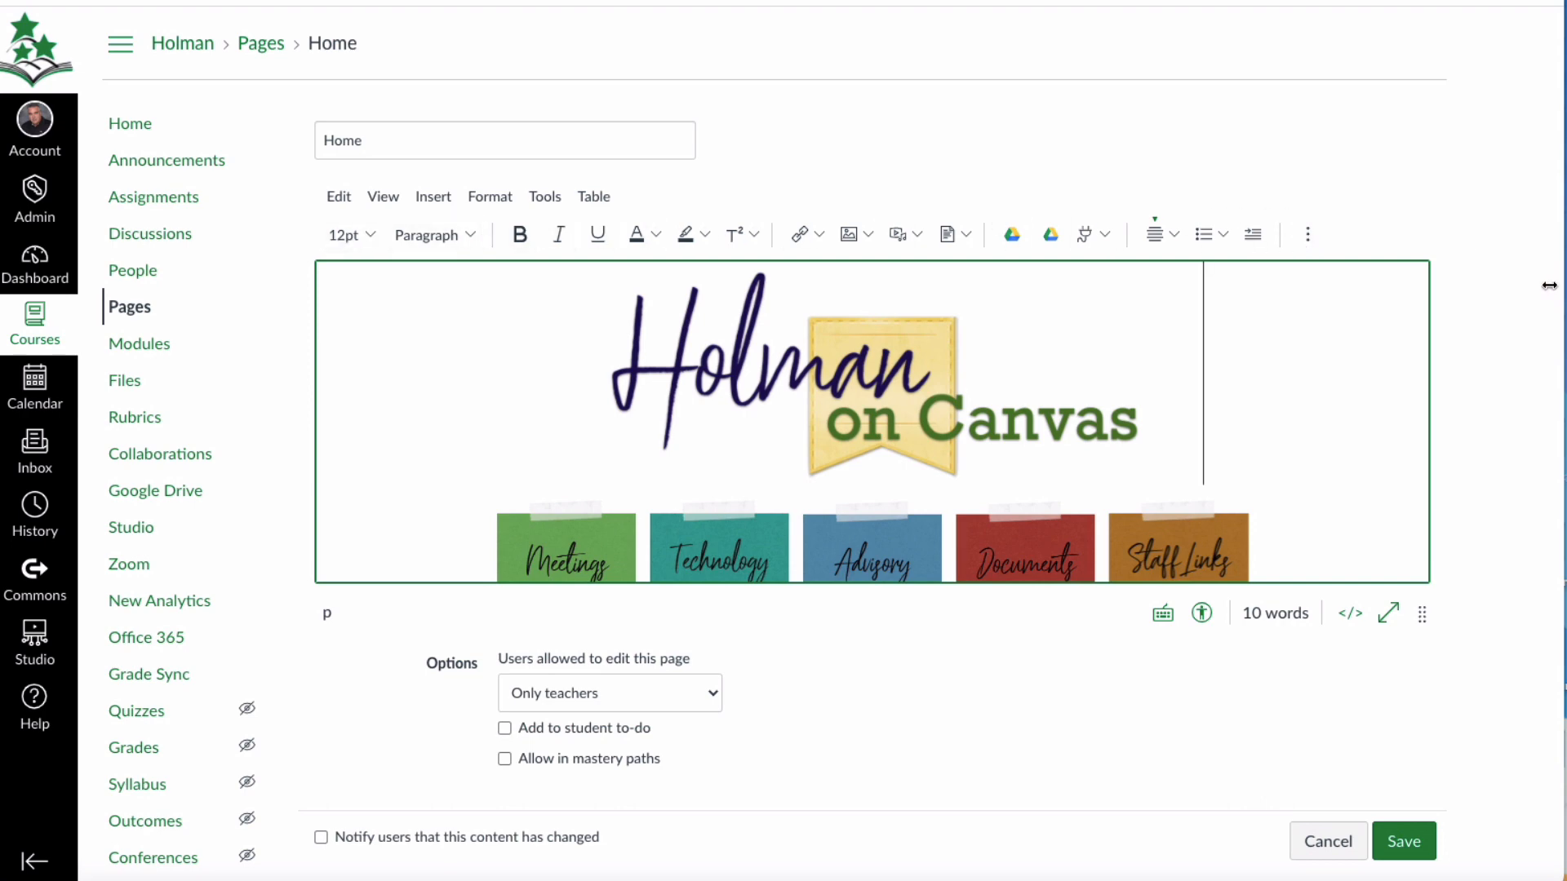
Narrow the browser window slightly and show the page editor's additional formatting options.
left_click_drag(1554, 286, 1486, 293)
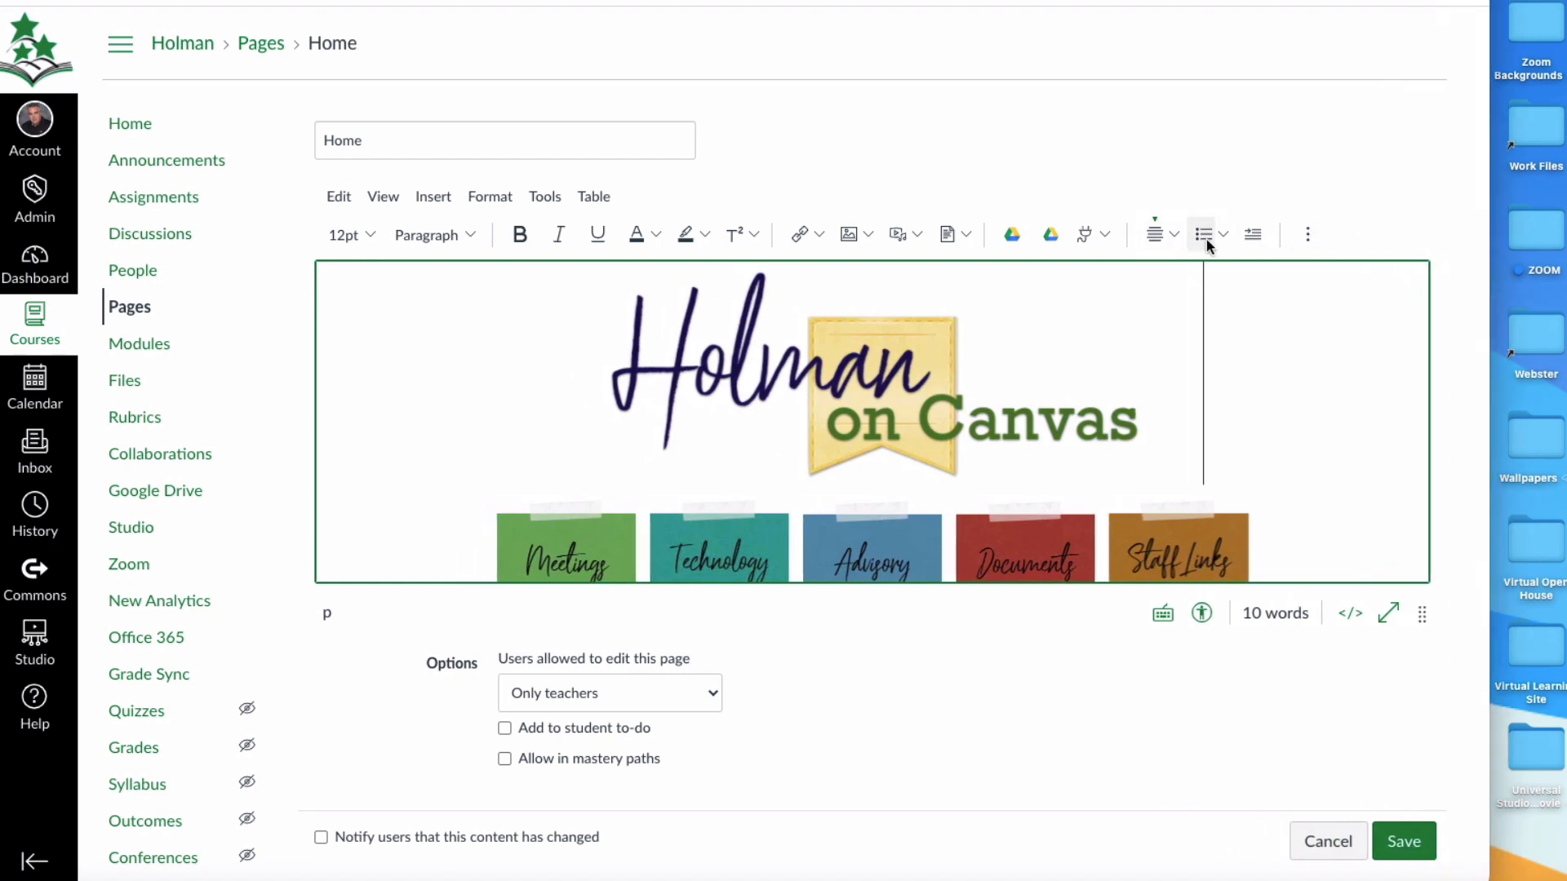
left_click(1307, 235)
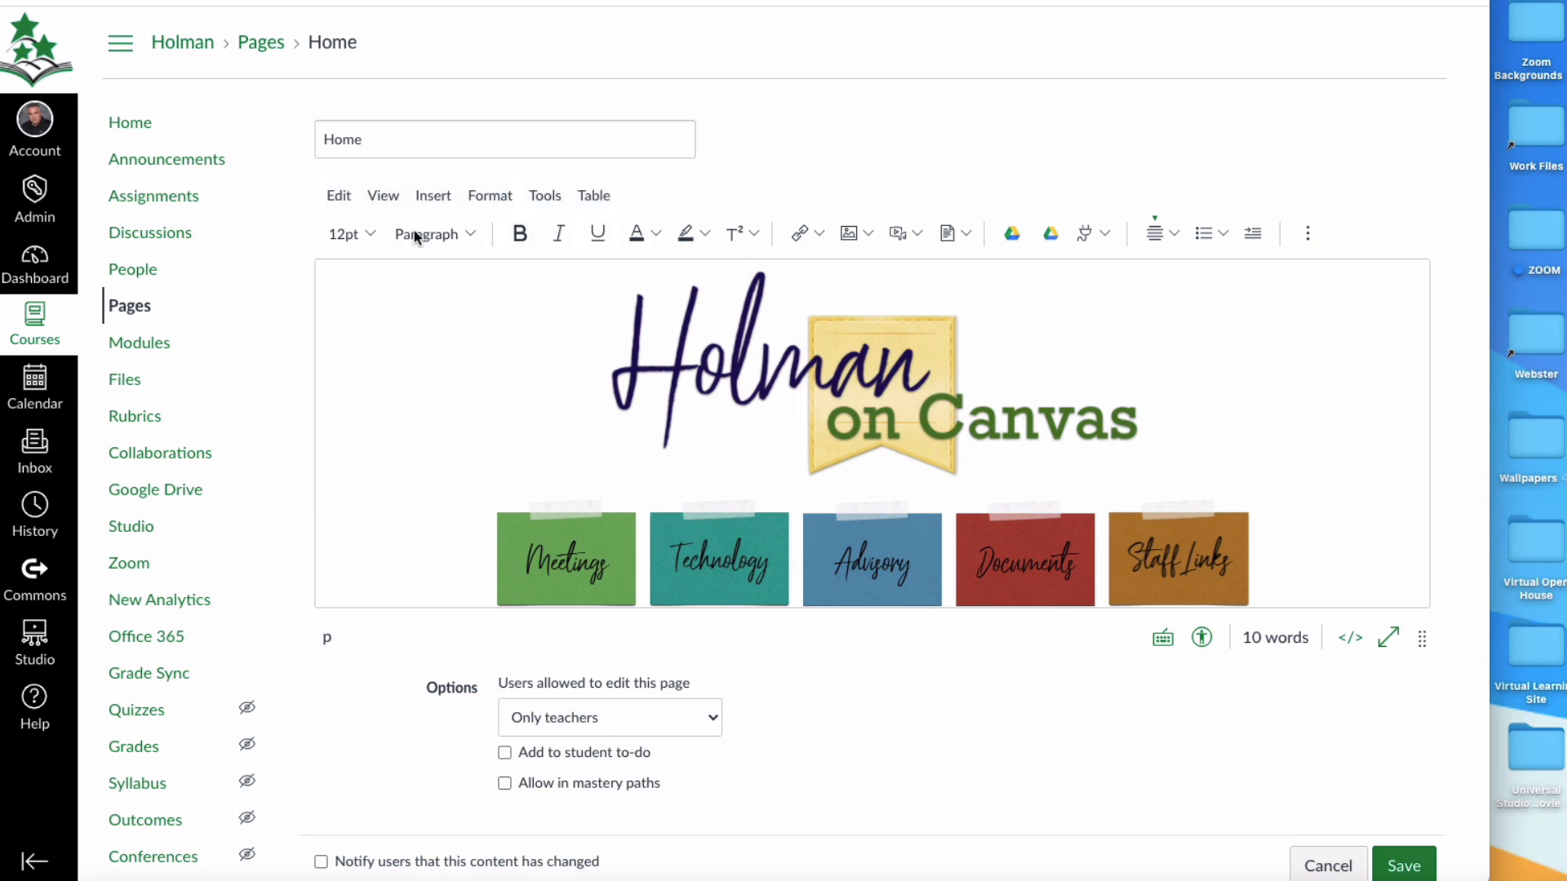
Review the editor's Edit, View, Insert, Format, Tools and Table commands, including the Document insertion choices, without applying any.
left_click(342, 200)
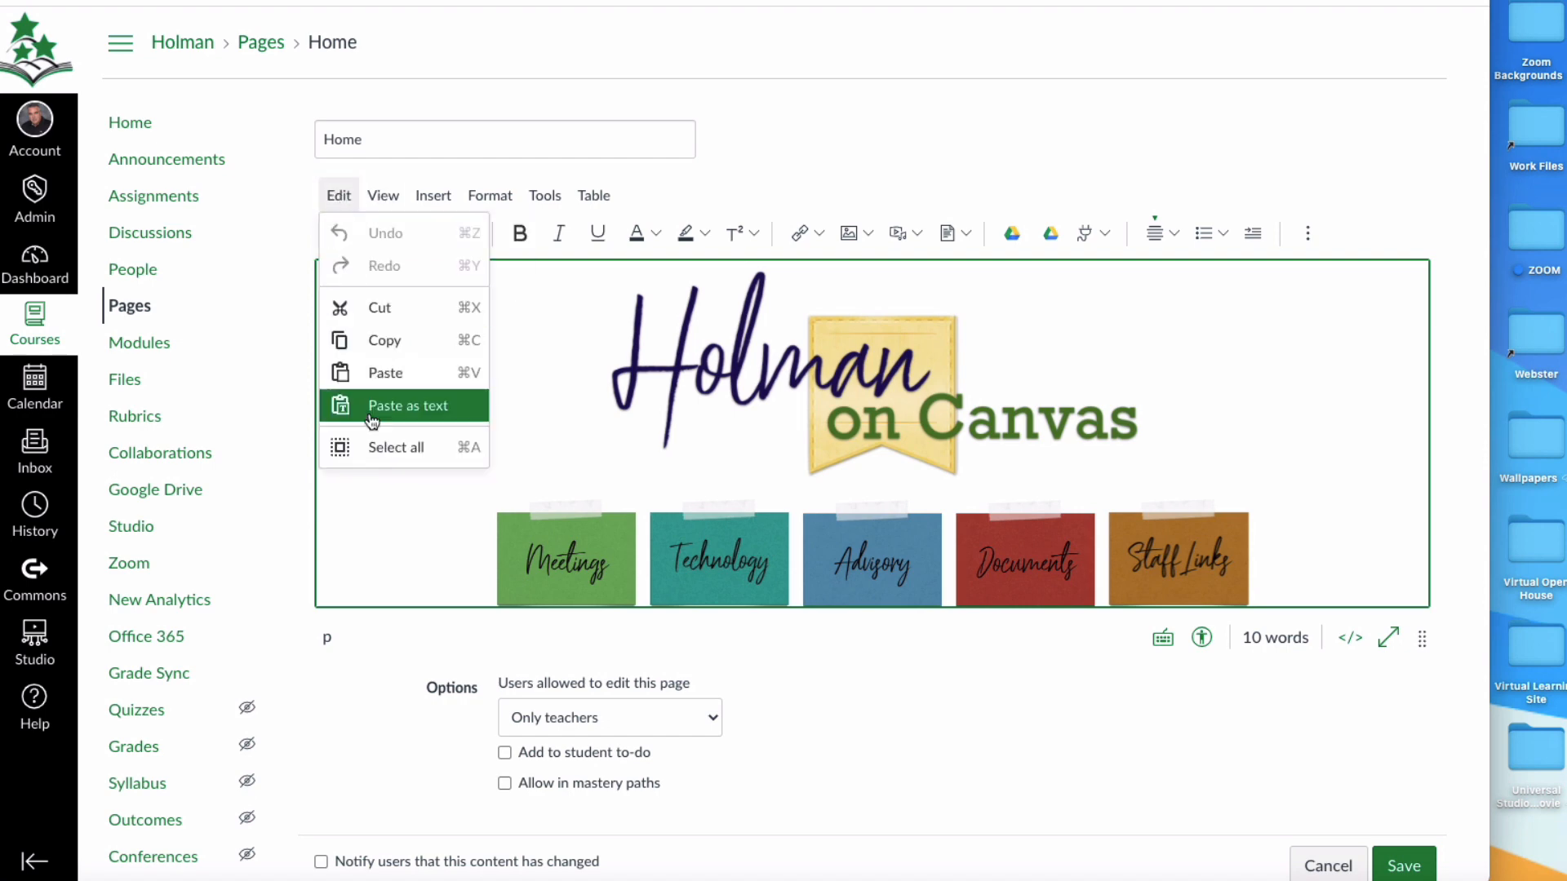
mouse_move(369, 196)
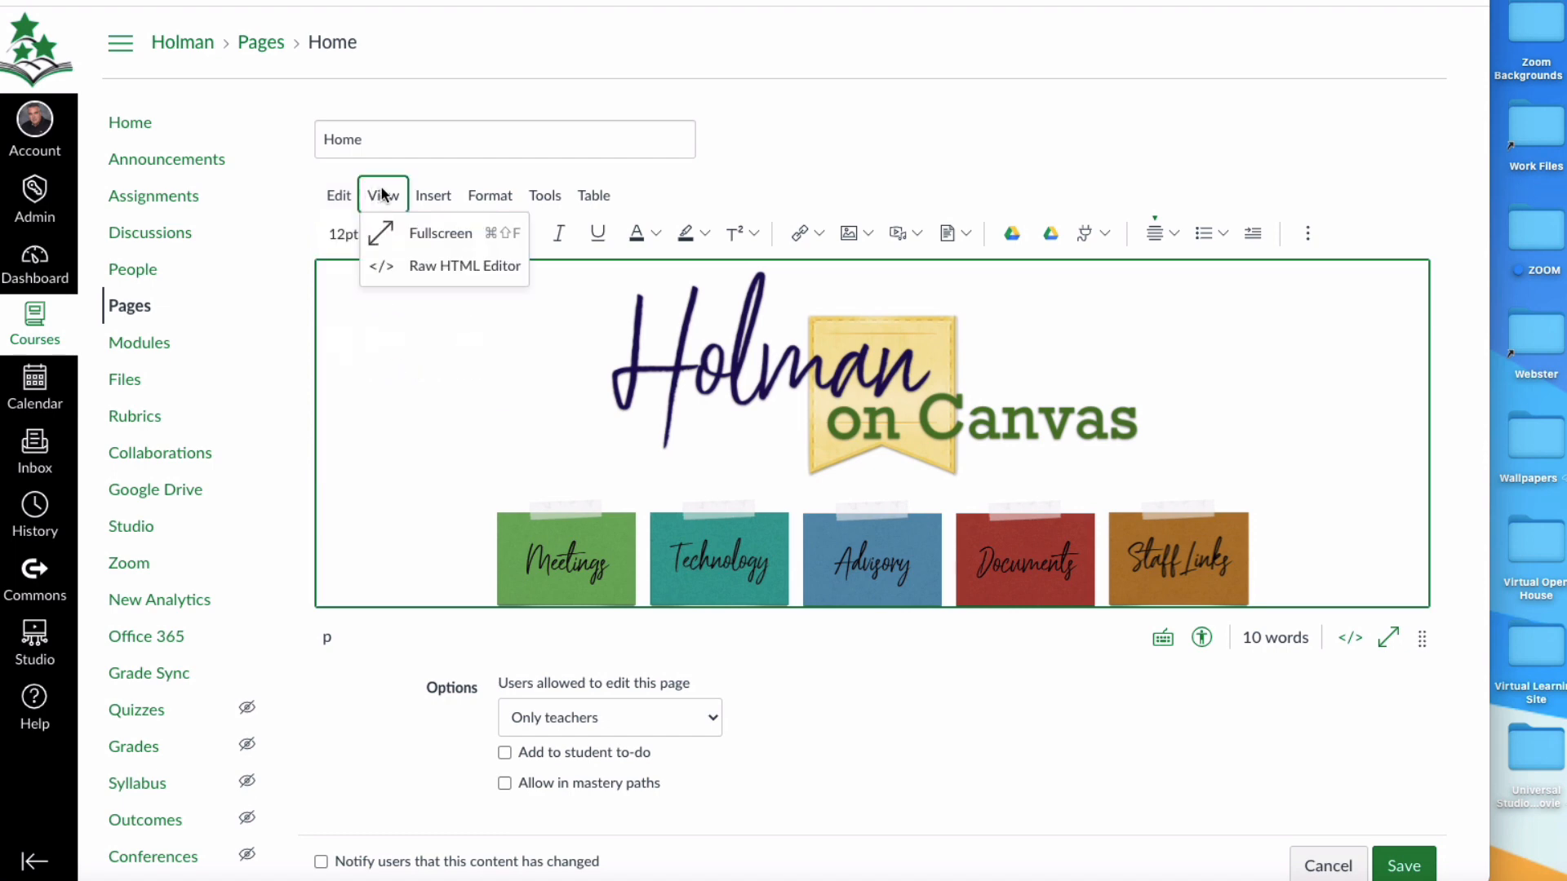
mouse_move(438, 200)
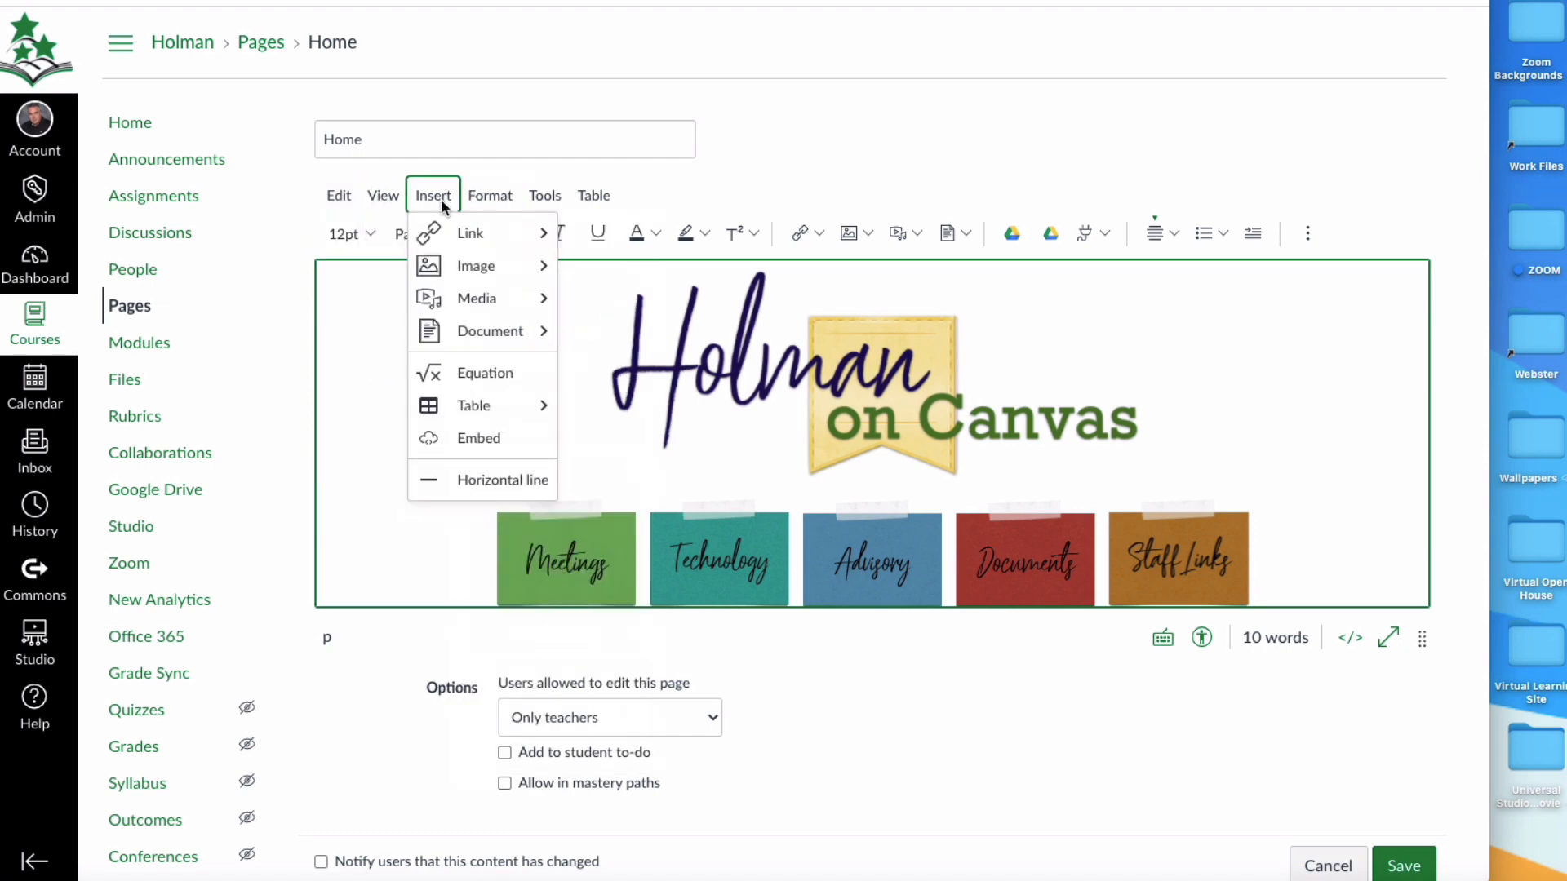
mouse_move(471, 350)
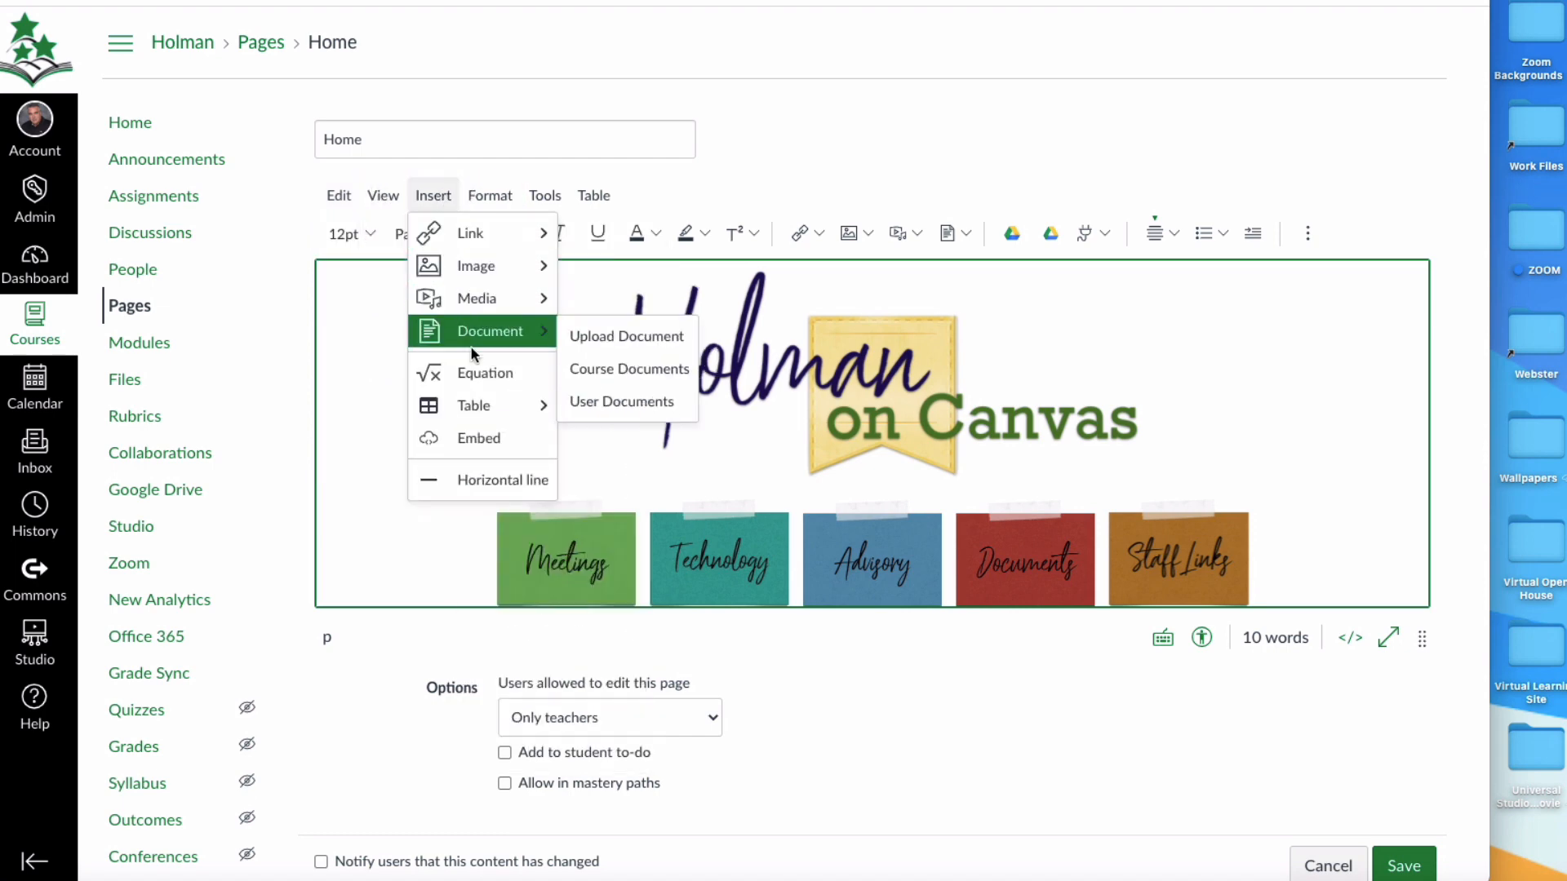
mouse_move(500, 418)
mouse_move(490, 189)
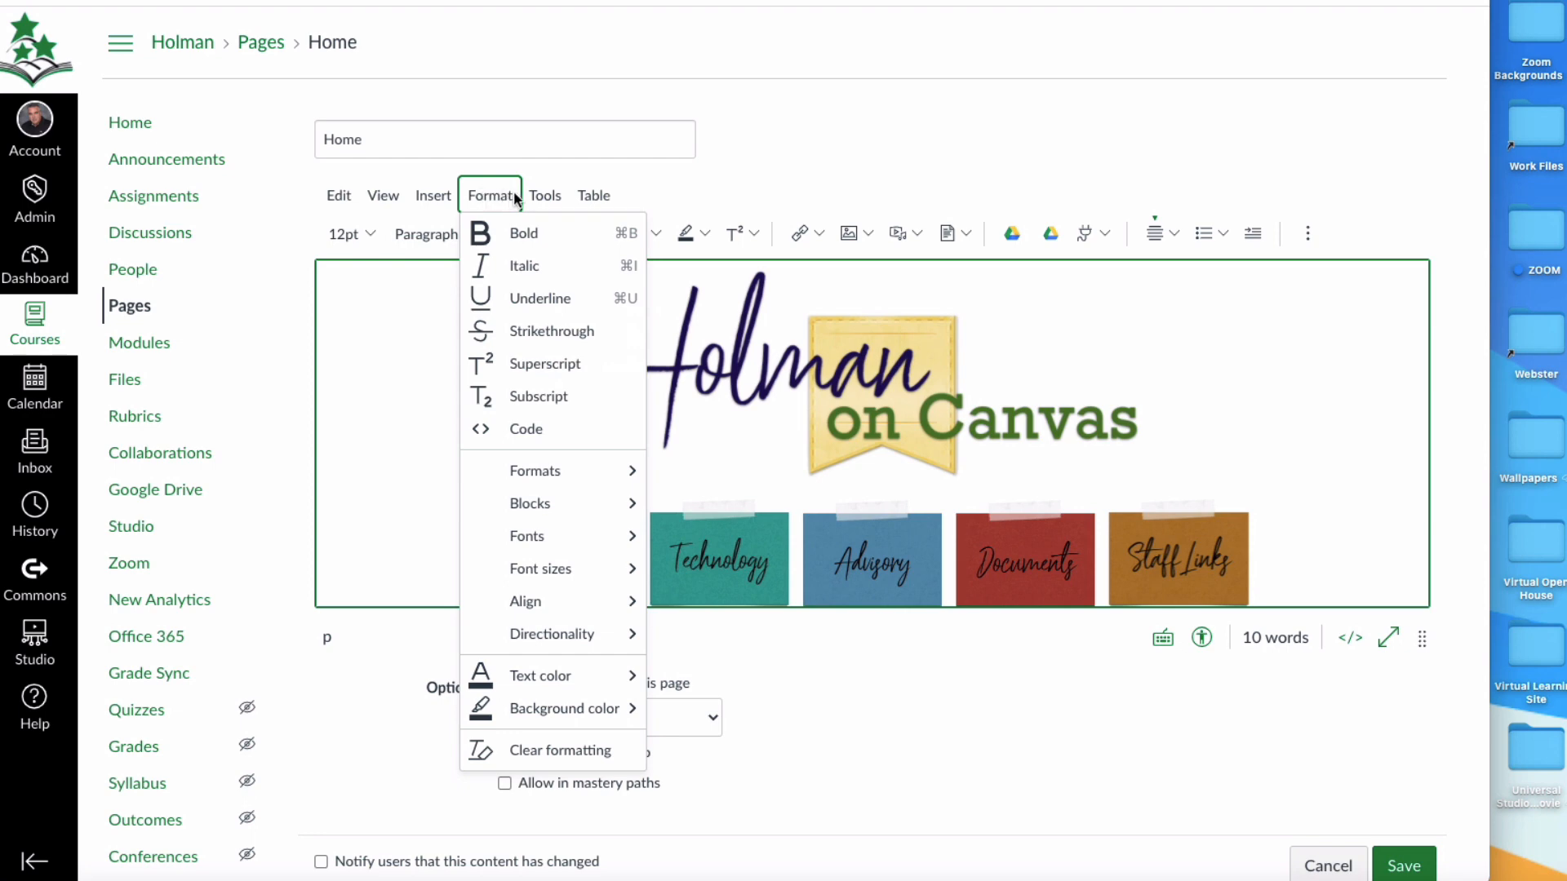
mouse_move(549, 197)
mouse_move(603, 196)
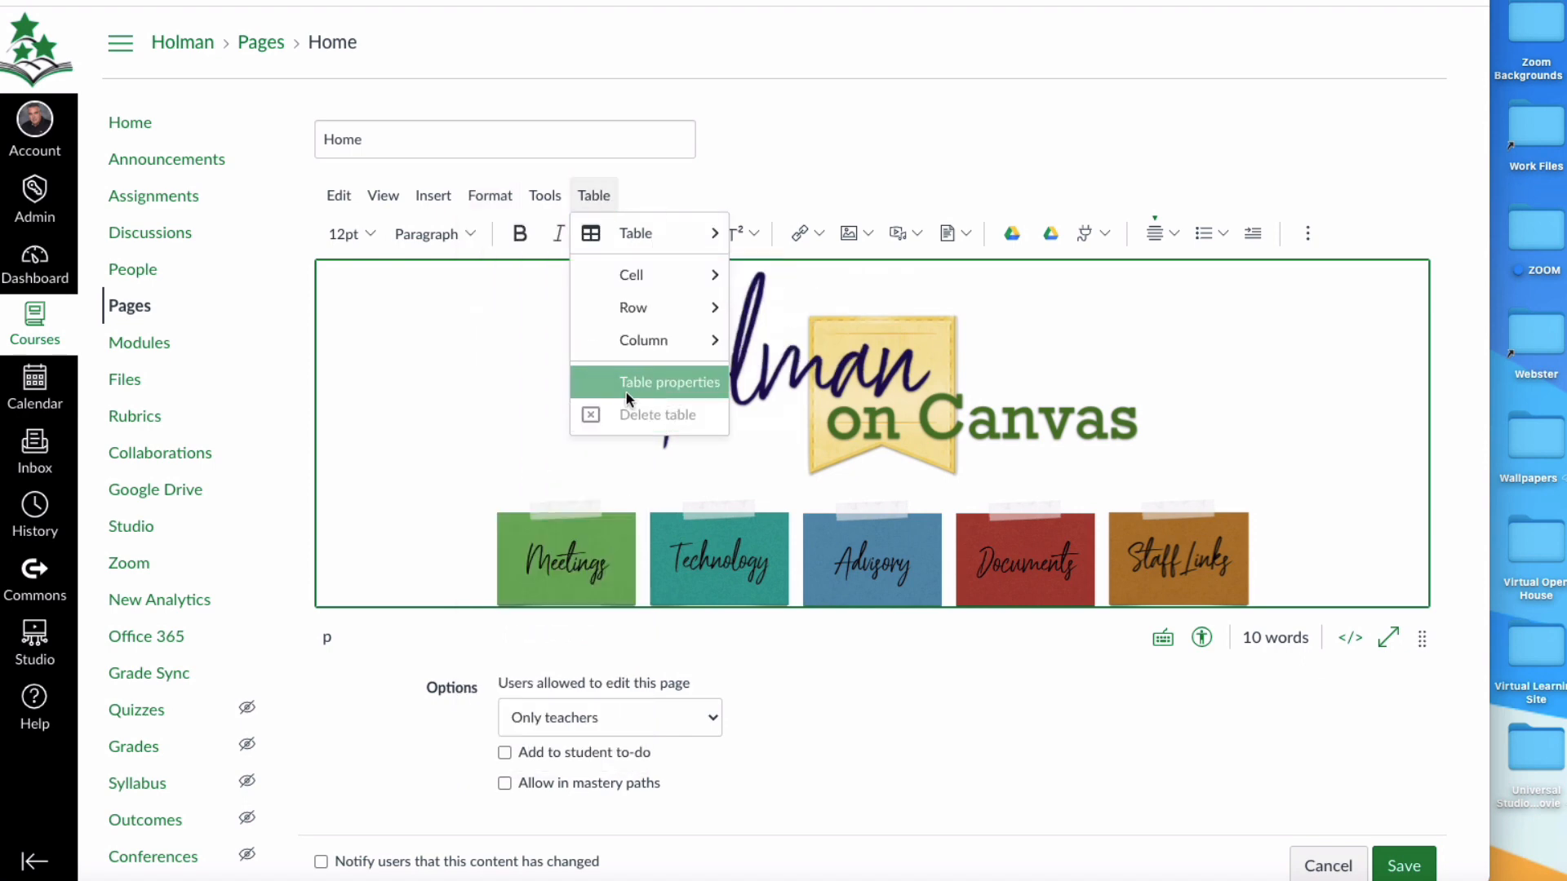
left_click(1152, 741)
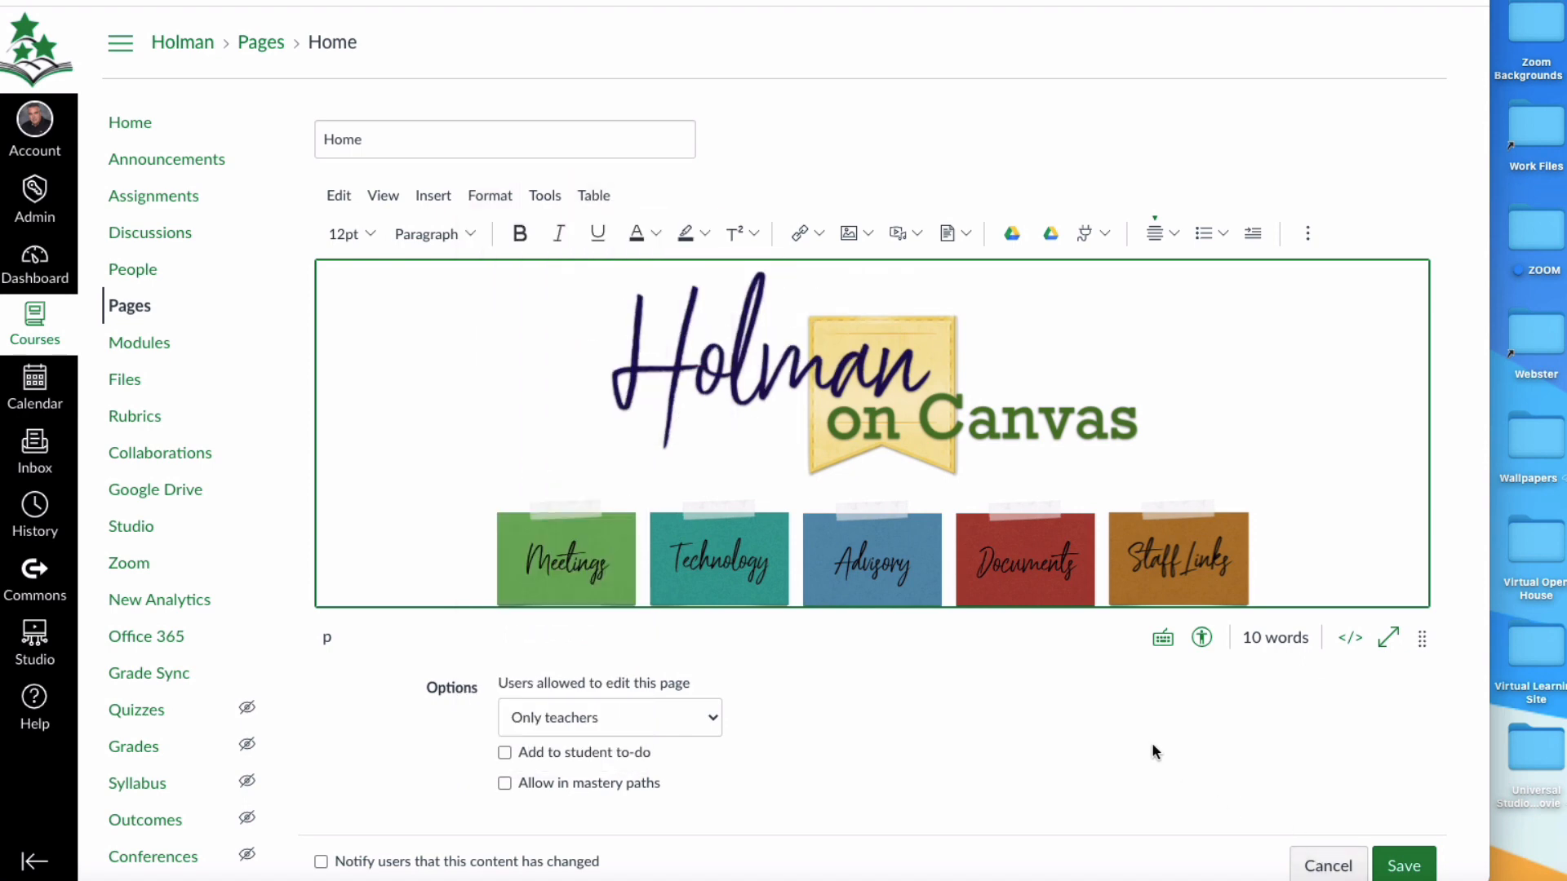
scroll(1023, 757, "up", 1)
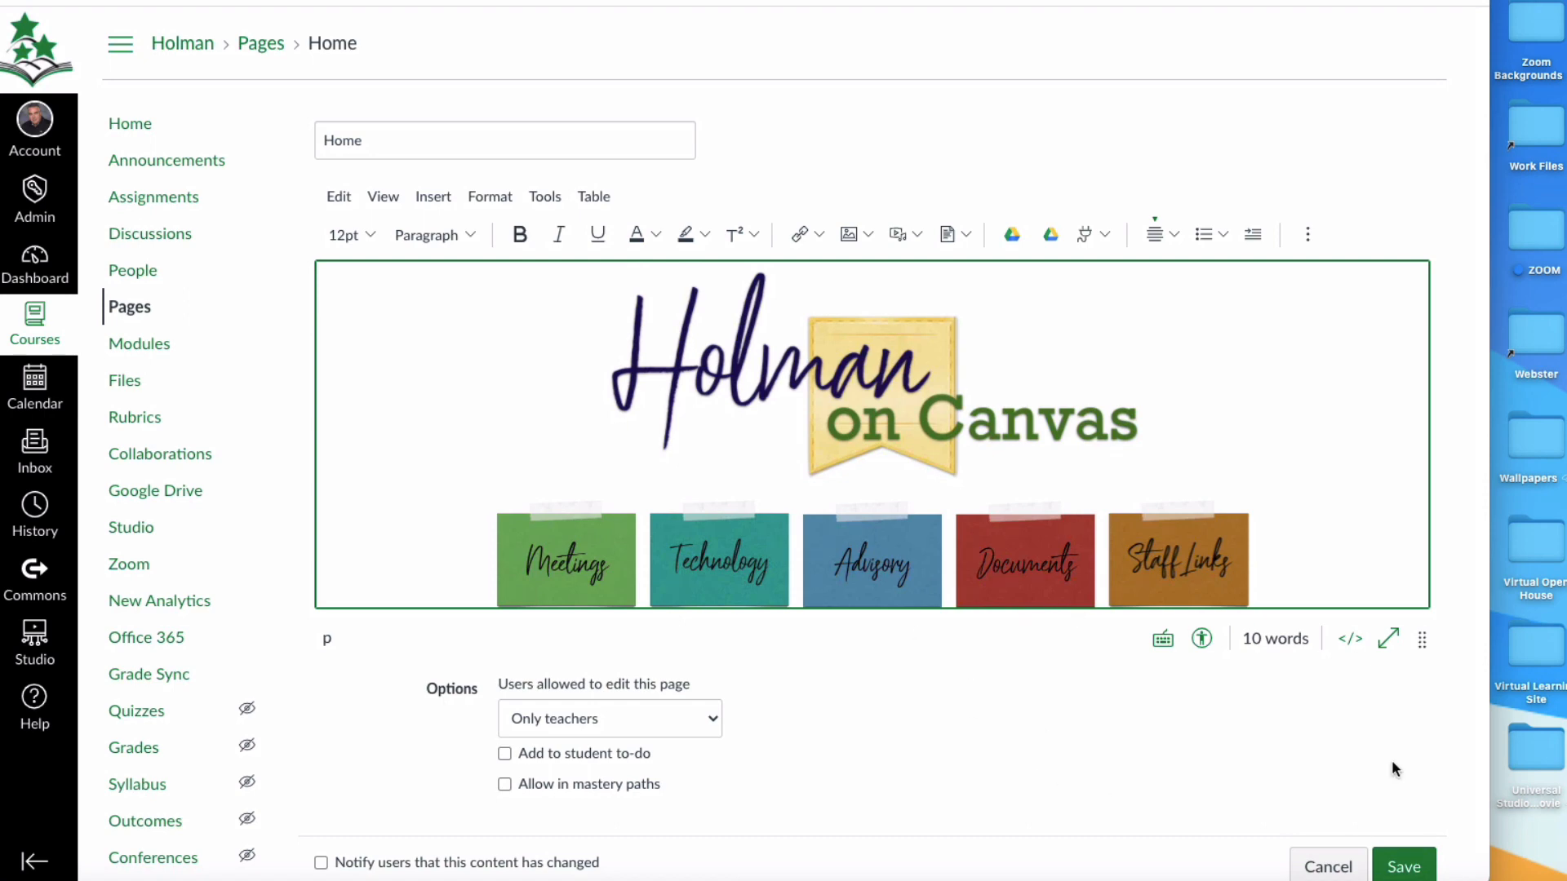